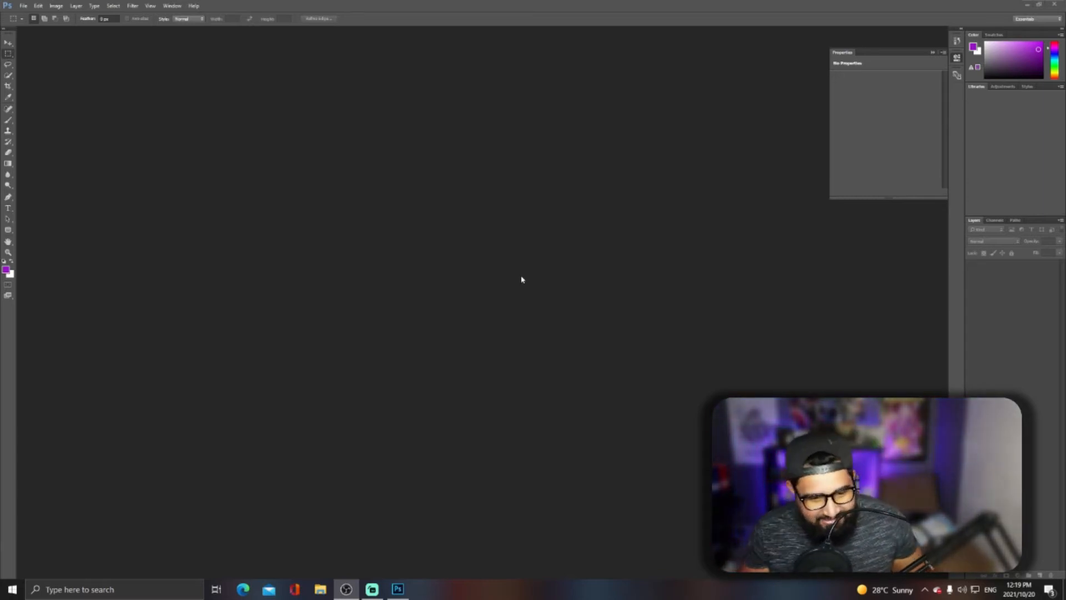
Step: Create a new document named "shadow 1" at the preset size and unlock its background layer
{"action": "left_click", "coordinate": [24, 6]}
{"action": "left_click", "coordinate": [33, 15]}
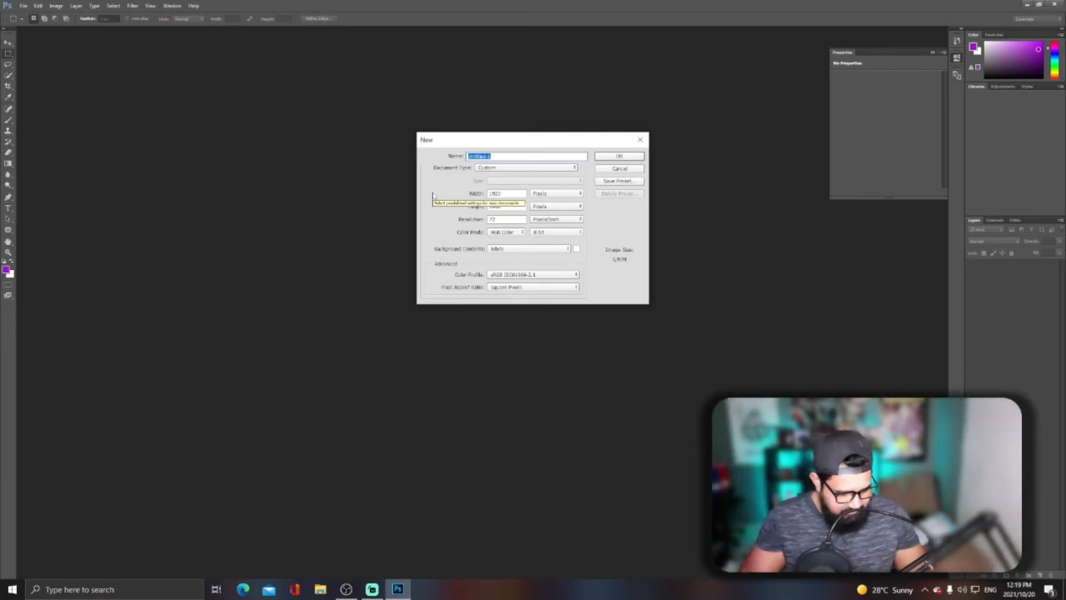
{"action": "type", "text": "ahadow"}
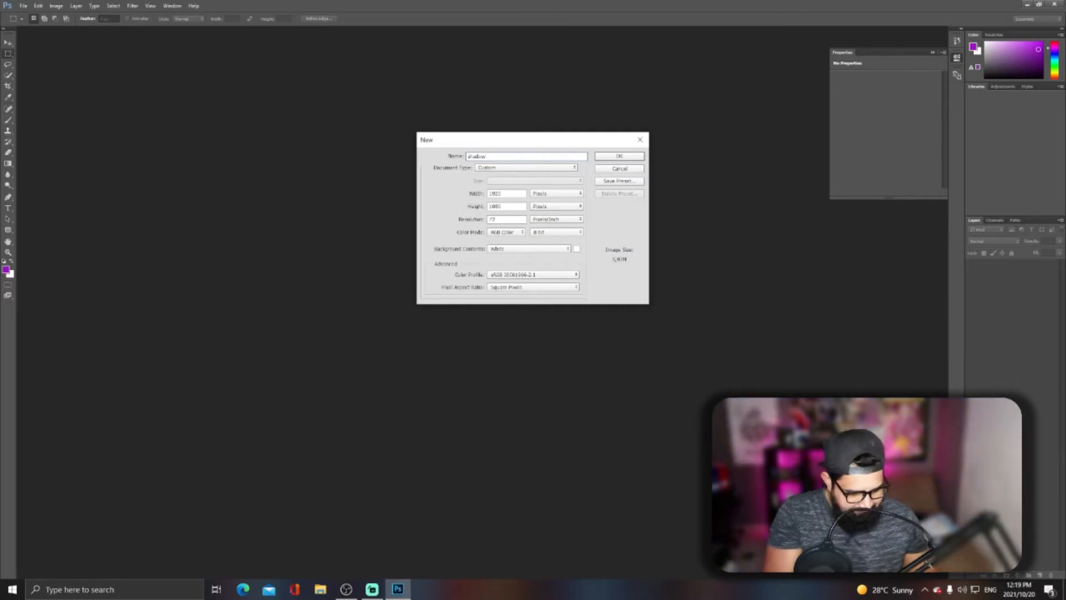
{"action": "type", "text": " 1"}
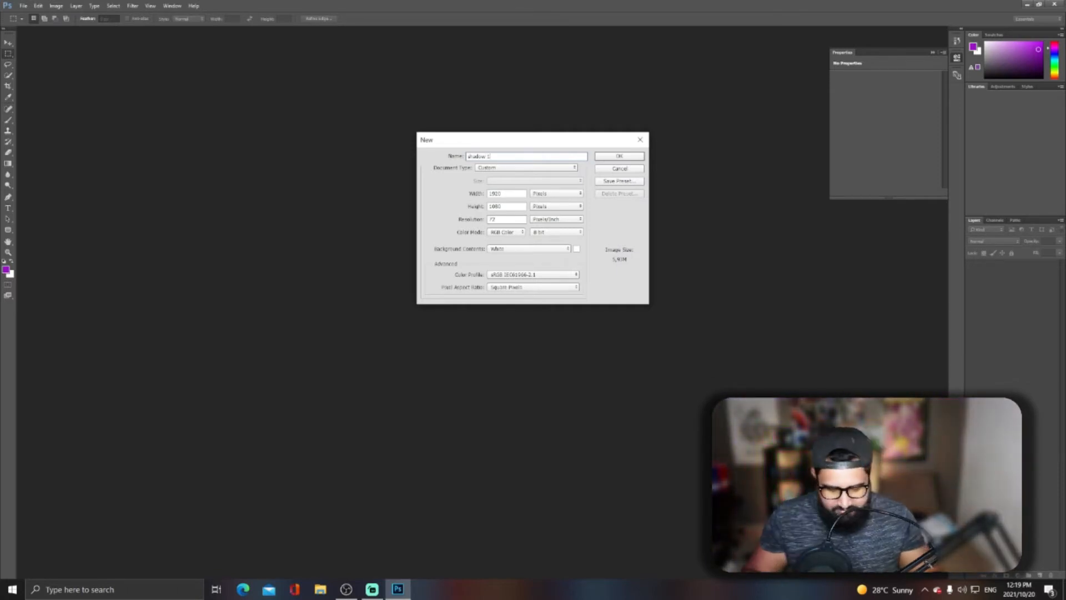
{"action": "left_click", "coordinate": [619, 157]}
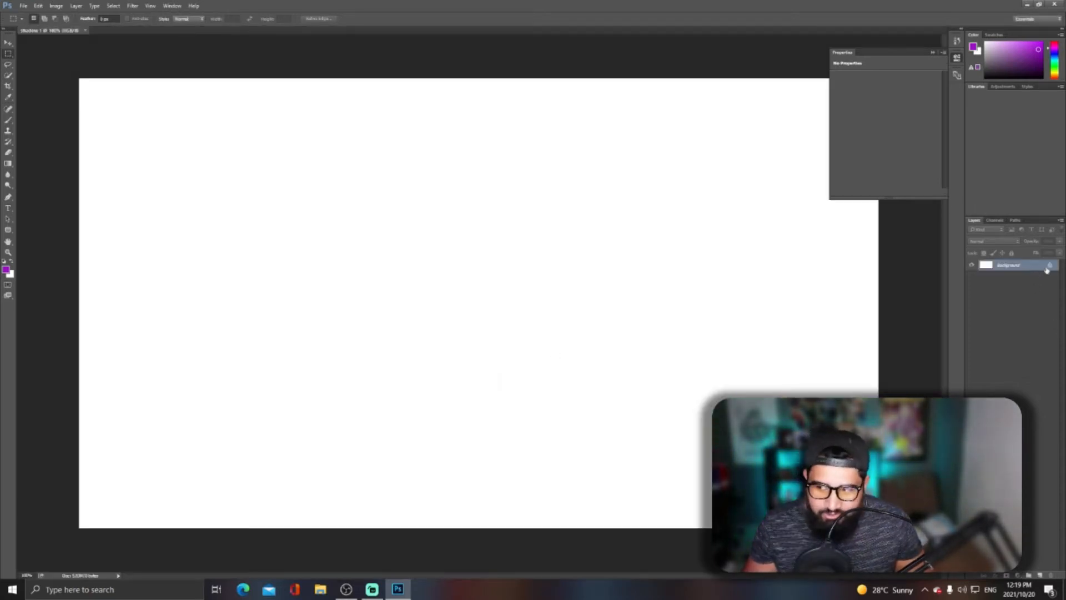
{"action": "left_click", "coordinate": [1051, 266]}
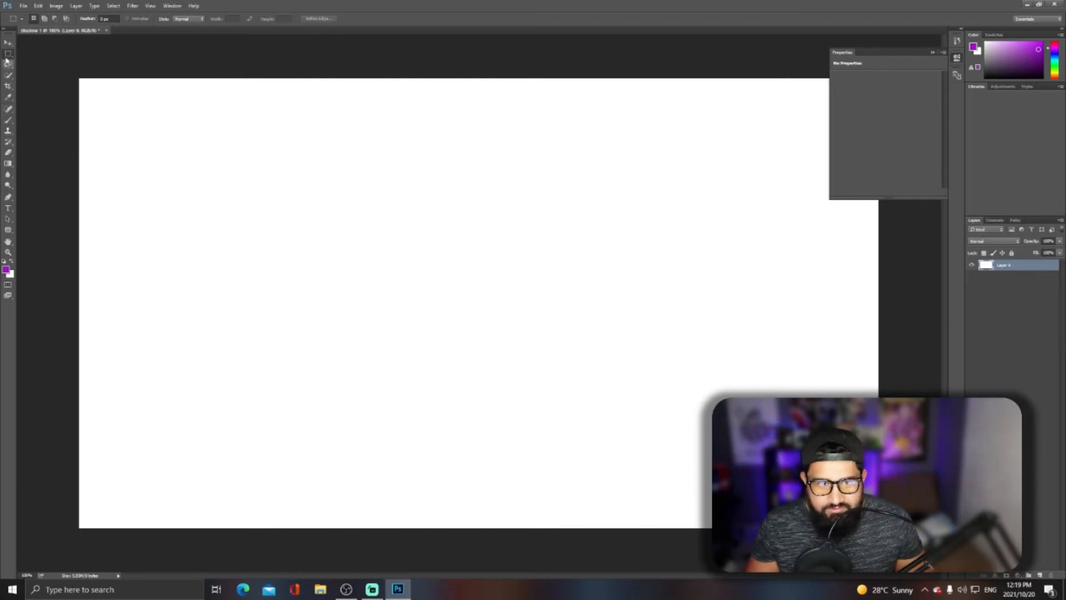
Step: Start a rounded rectangle with the Rounded Rectangle Tool, setting its width to 1920 px and height to 1080 px
{"action": "left_click", "coordinate": [7, 234]}
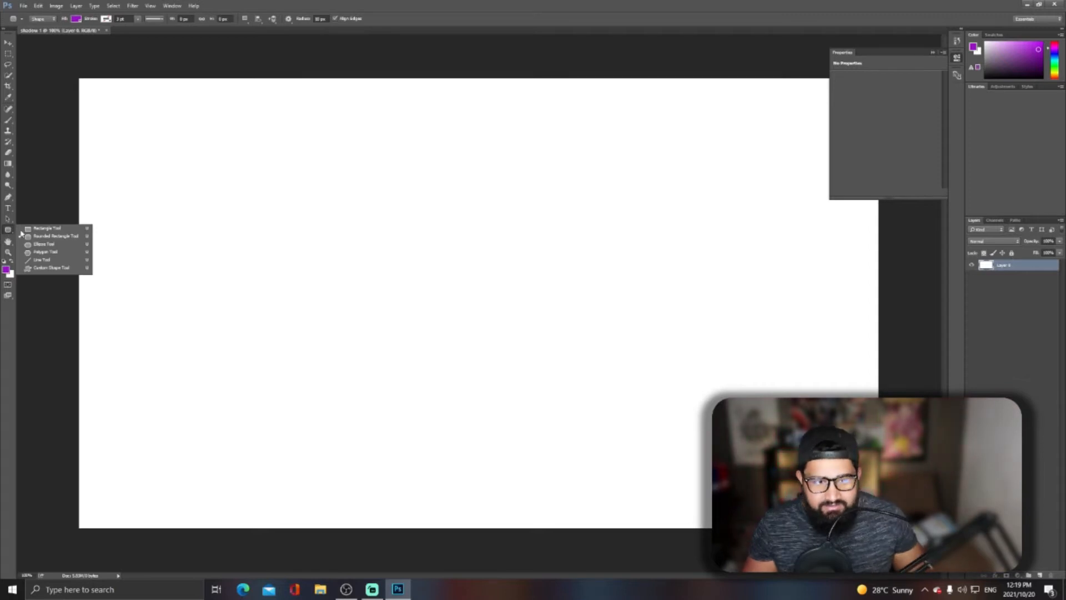
{"action": "left_click", "coordinate": [38, 237]}
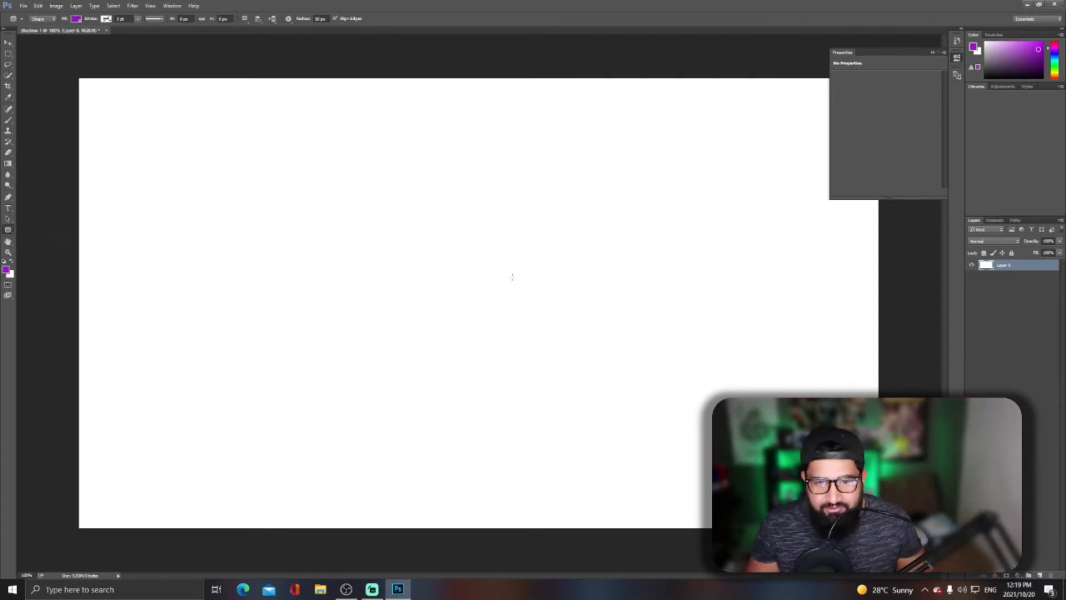
{"action": "left_click", "coordinate": [443, 270]}
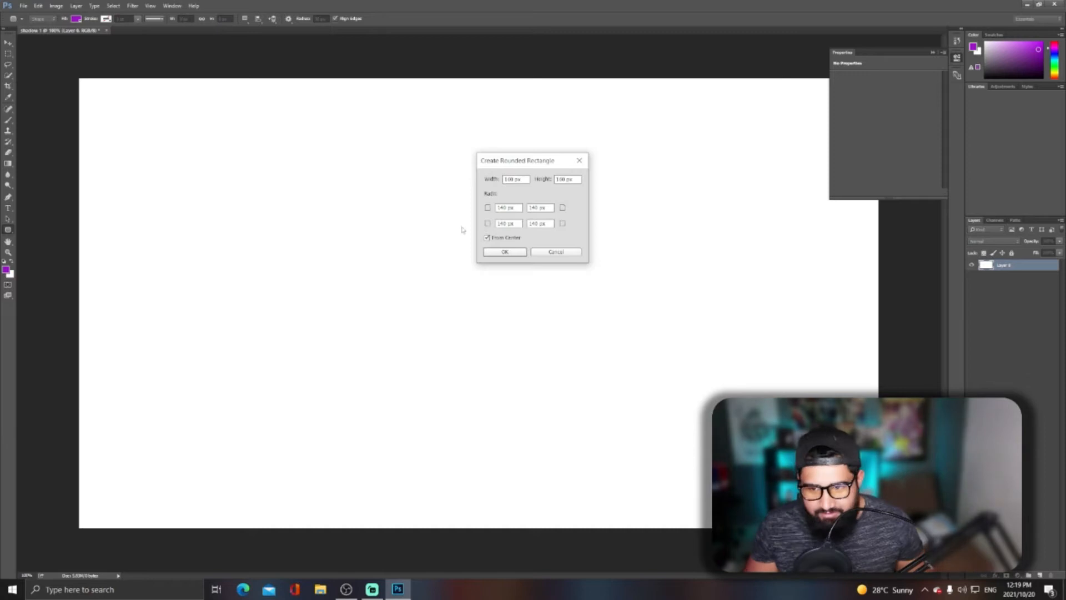
{"action": "double_click", "coordinate": [506, 178]}
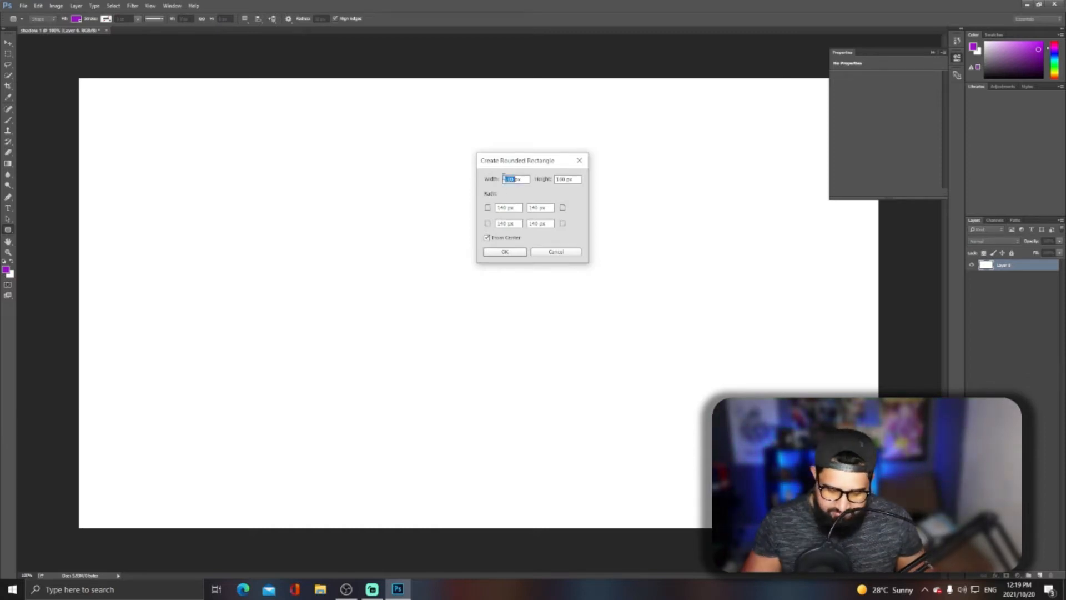
{"action": "type", "text": "1920"}
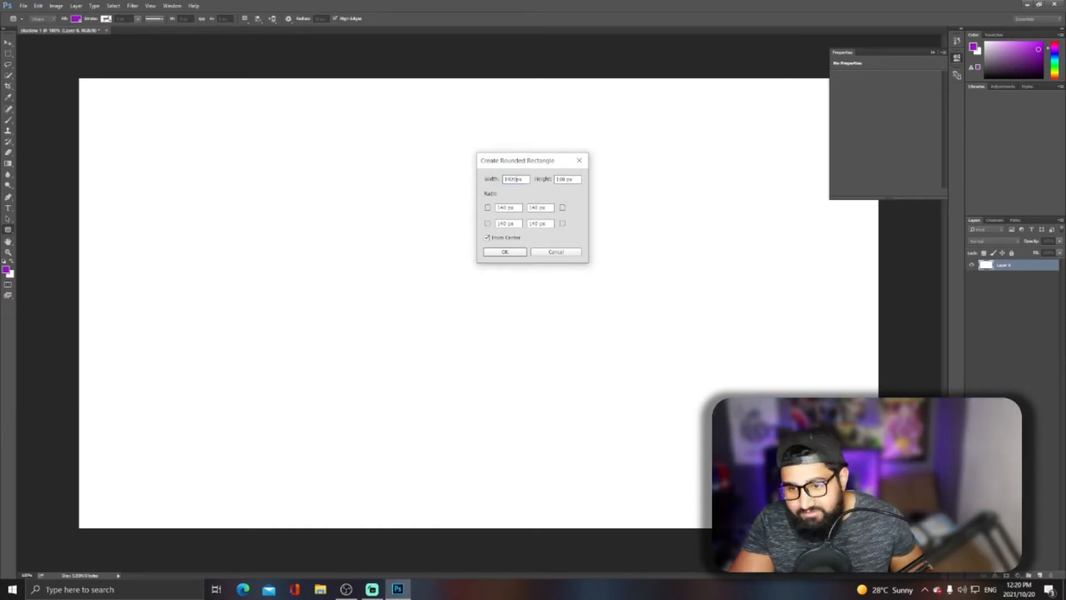
{"action": "key", "text": "Tab"}
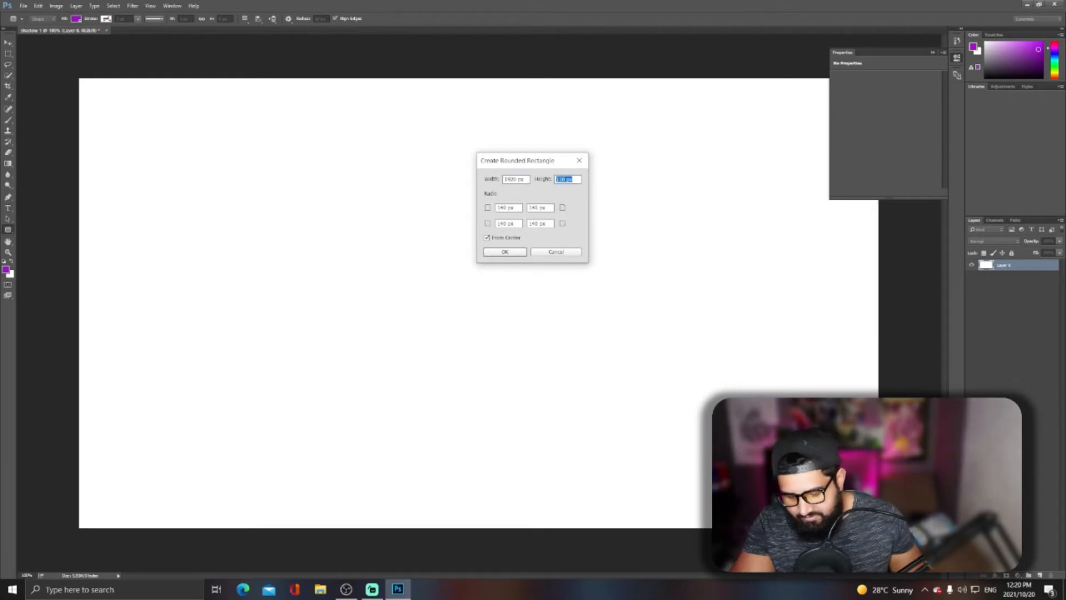
{"action": "type", "text": "1080"}
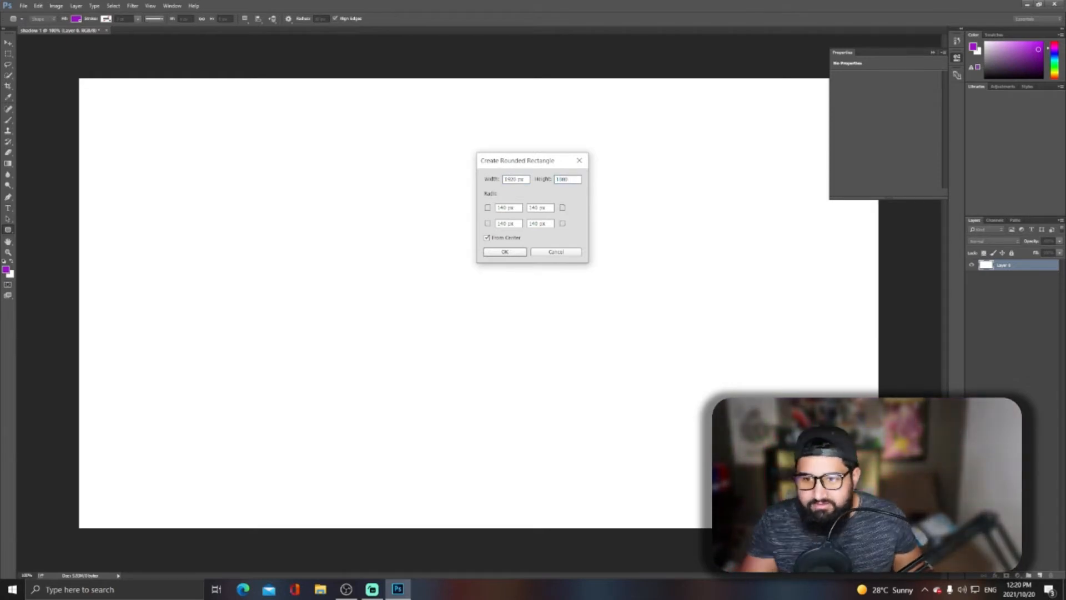
Step: Create the rounded rectangle with all four corner radii at 120 px and fill it with black
{"action": "double_click", "coordinate": [499, 208]}
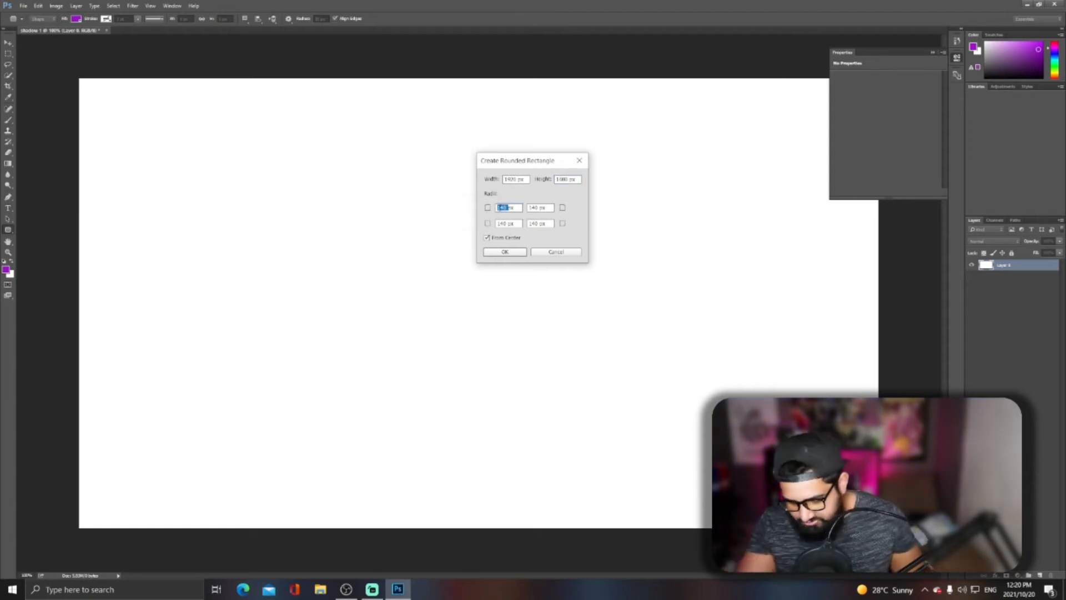
{"action": "type", "text": "120"}
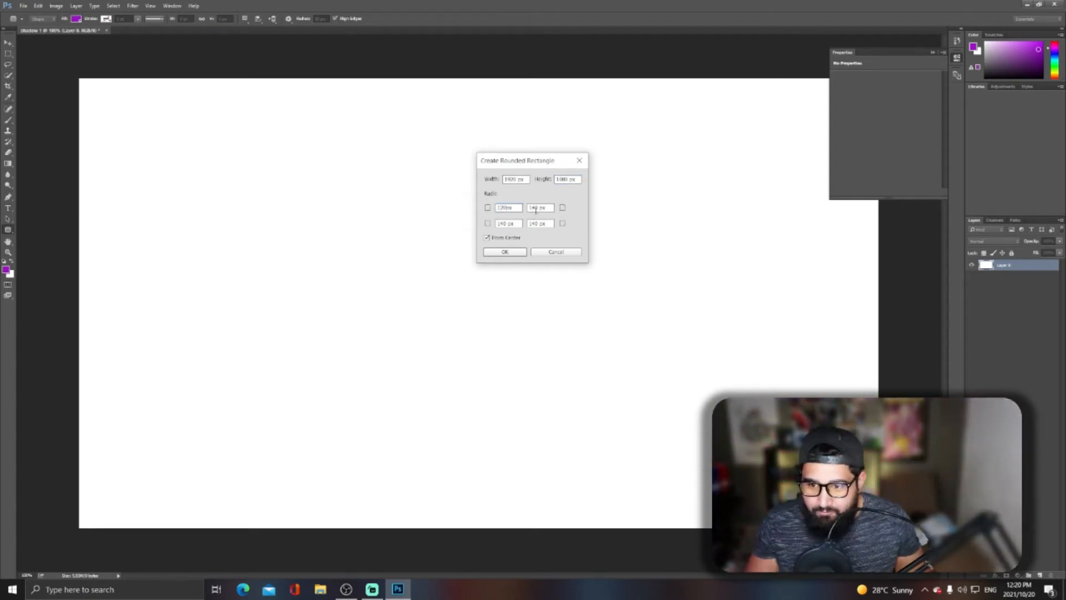
{"action": "double_click", "coordinate": [534, 208]}
{"action": "type", "text": "120"}
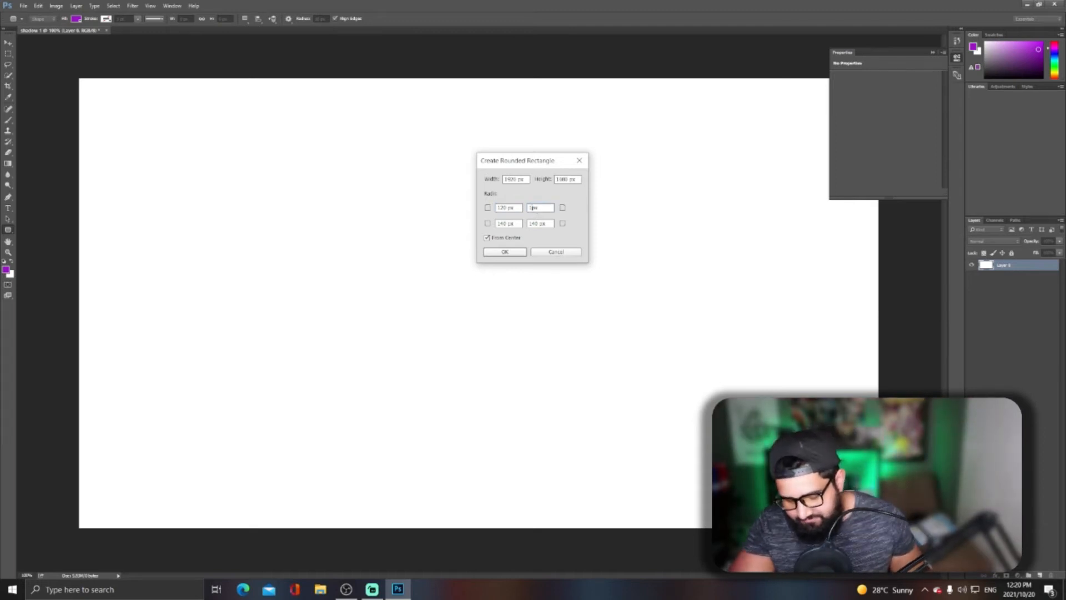
{"action": "double_click", "coordinate": [503, 223]}
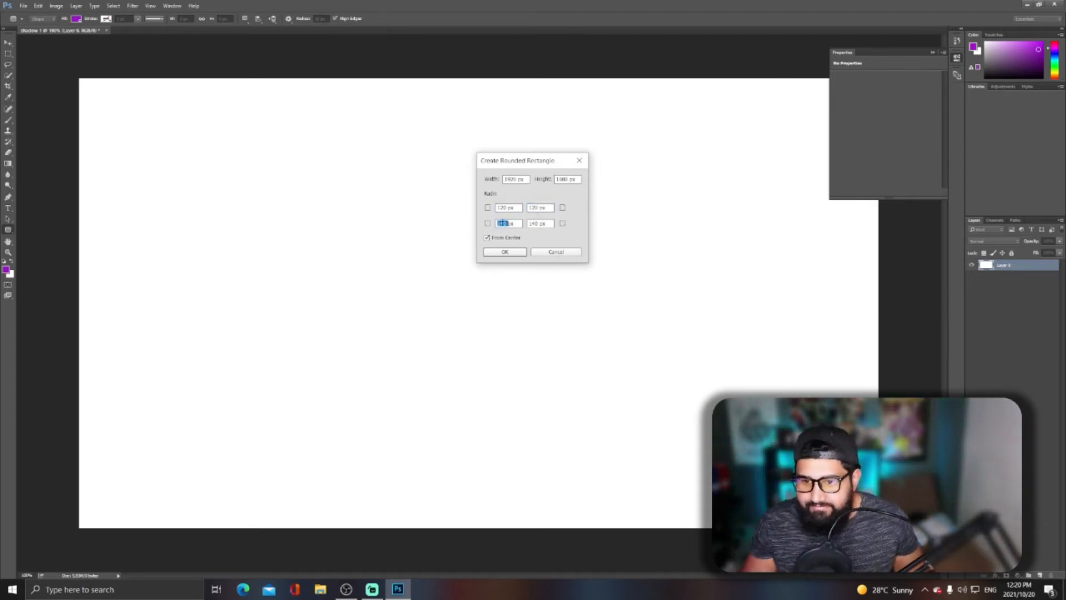
{"action": "type", "text": "120"}
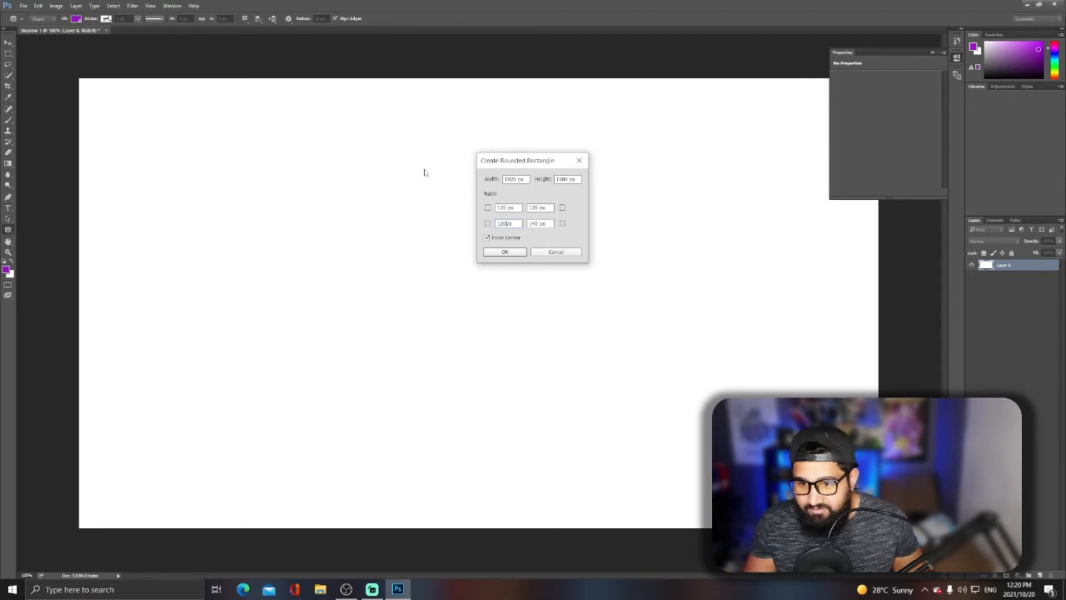
{"action": "double_click", "coordinate": [533, 222]}
{"action": "type", "text": "120"}
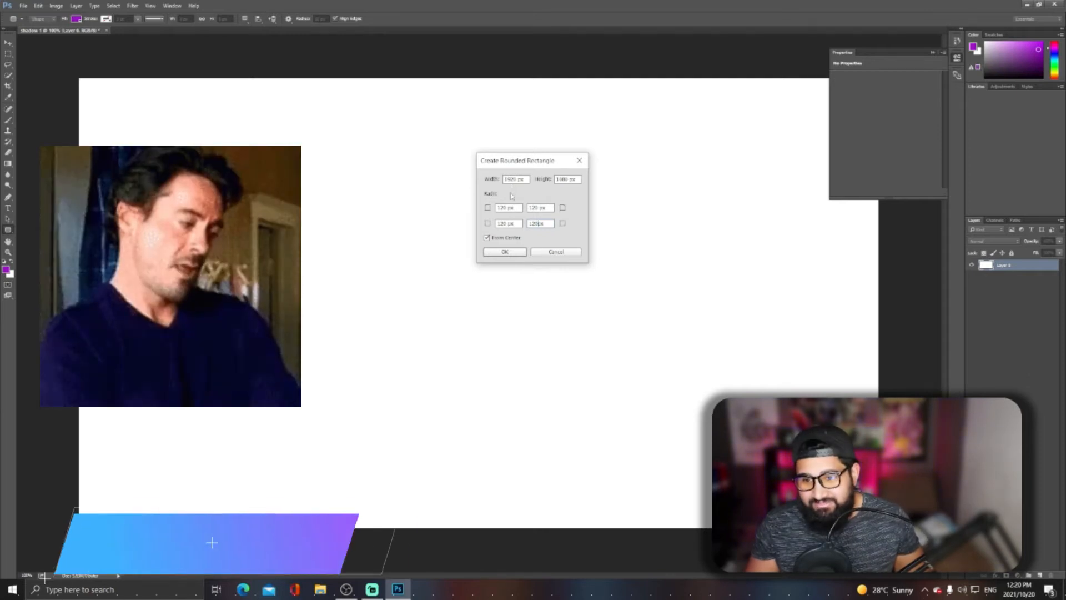
{"action": "left_click", "coordinate": [505, 251]}
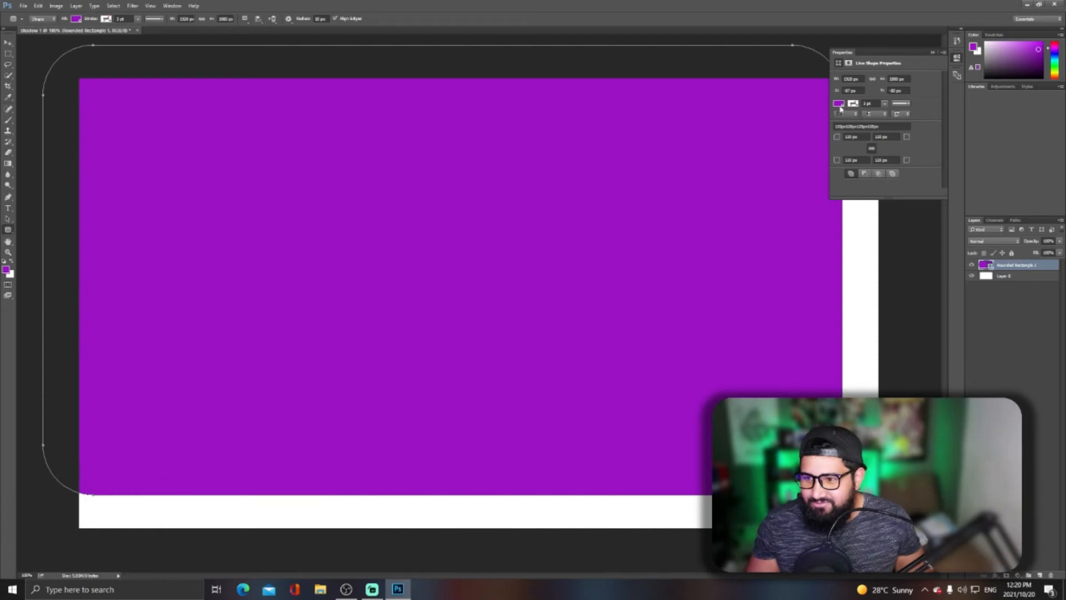
{"action": "left_click", "coordinate": [840, 105]}
{"action": "left_click", "coordinate": [840, 146]}
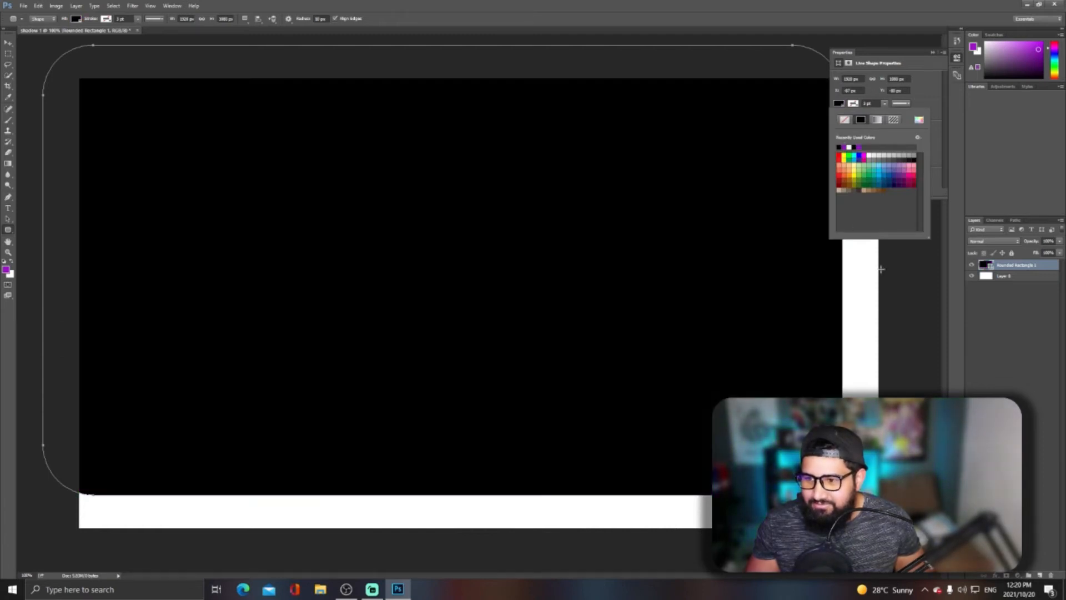
Step: Move the black rounded rectangle so its edges align with the canvas, and hide the white layer beneath it
{"action": "left_click", "coordinate": [7, 42]}
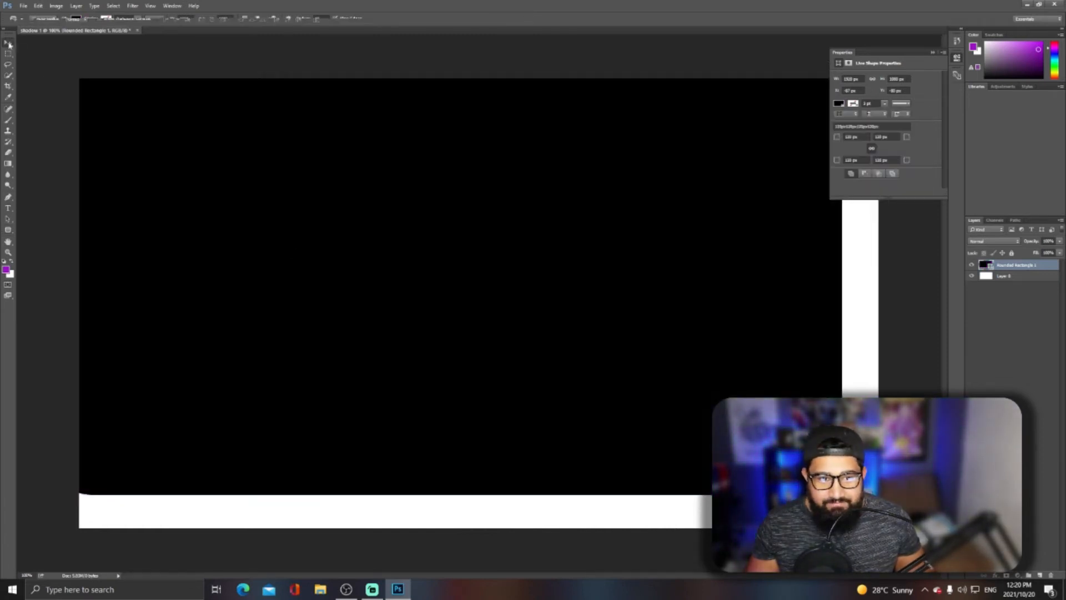
{"action": "left_click_drag", "start_coordinate": [210, 238], "coordinate": [242, 269]}
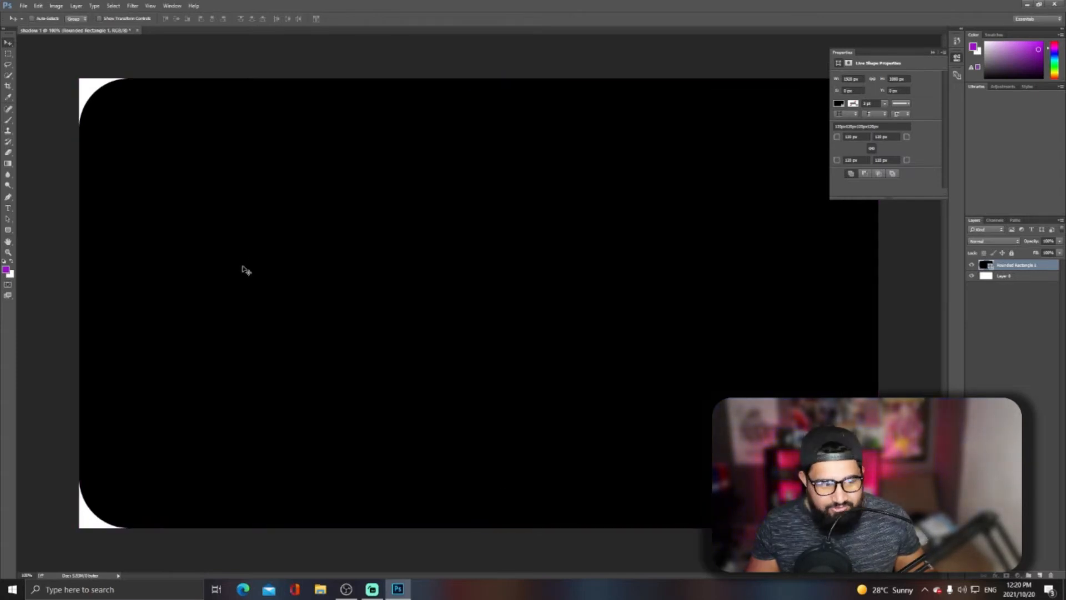
{"action": "left_click", "coordinate": [1003, 281]}
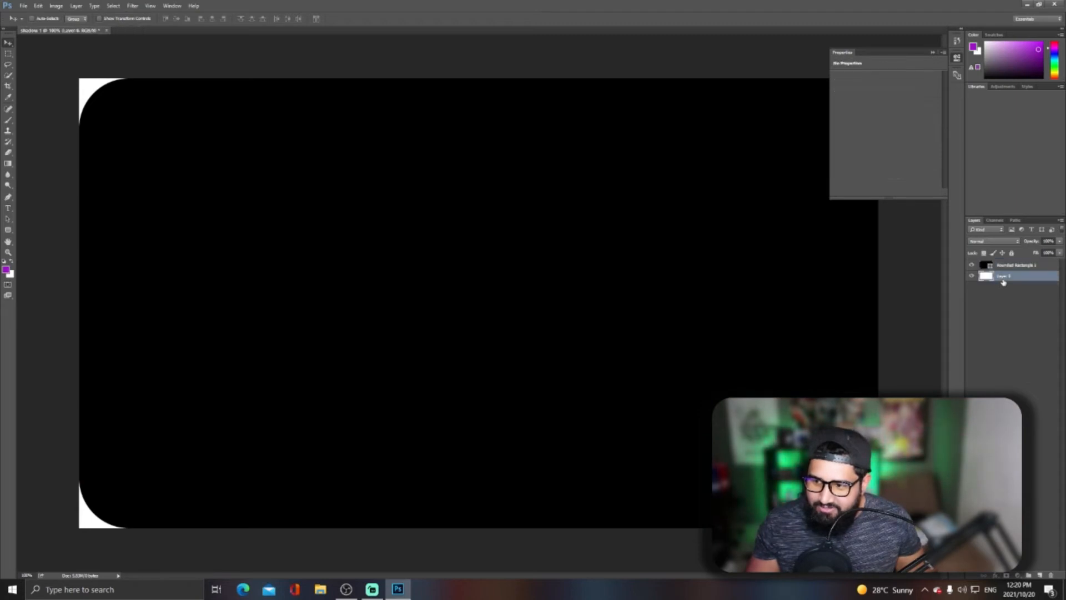
{"action": "left_click", "coordinate": [972, 277]}
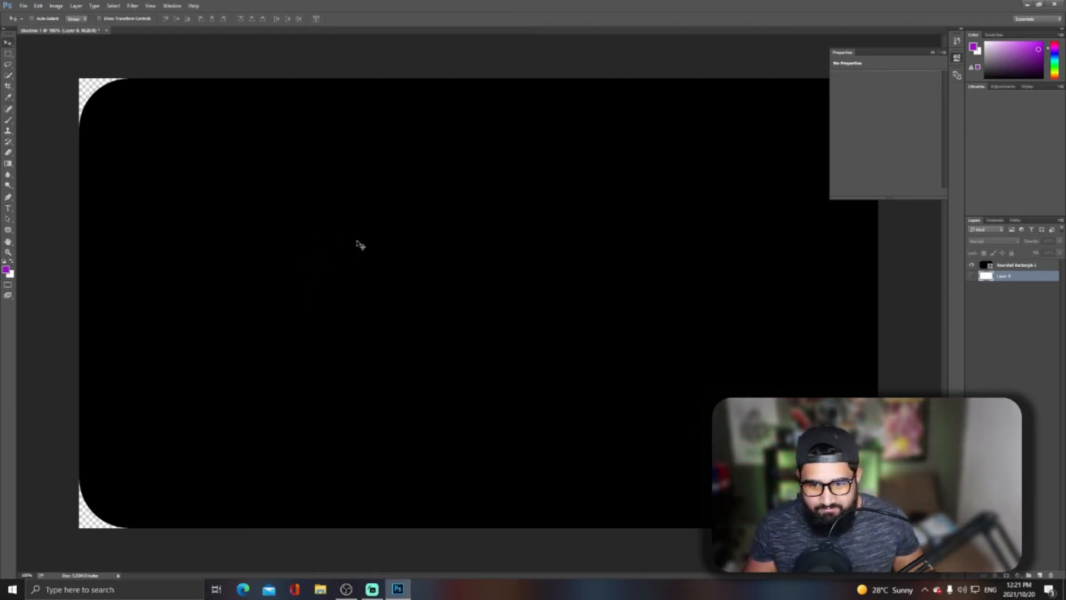
Step: Scale the rounded rectangle down to about 1848 by 1014 px and center it on the canvas
{"action": "left_click", "coordinate": [1026, 264]}
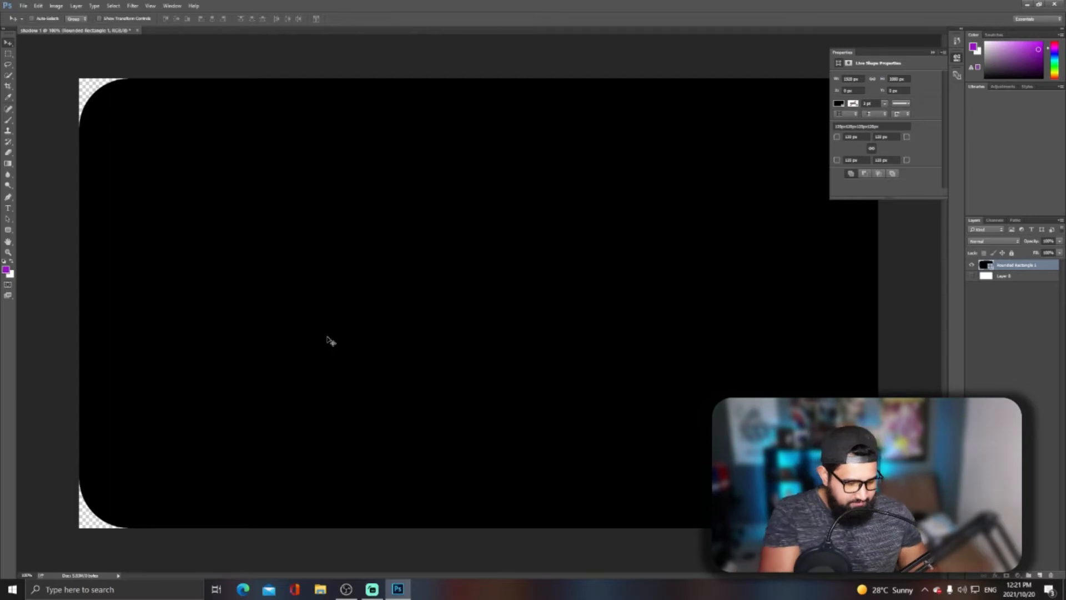
{"action": "key", "text": "ctrl+t"}
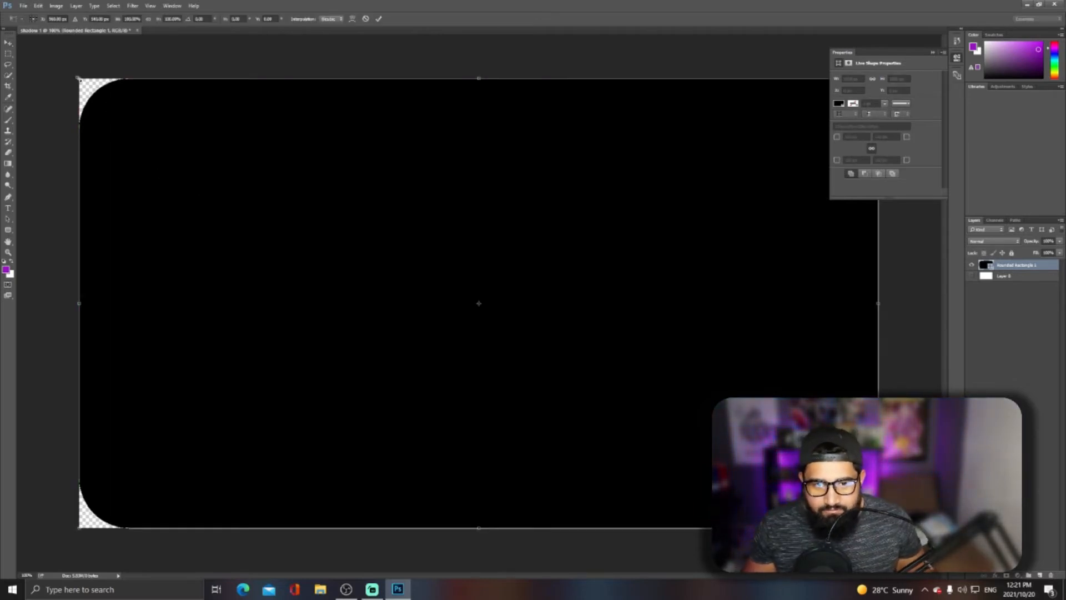
{"action": "left_click_drag", "start_coordinate": [79, 78], "coordinate": [110, 105]}
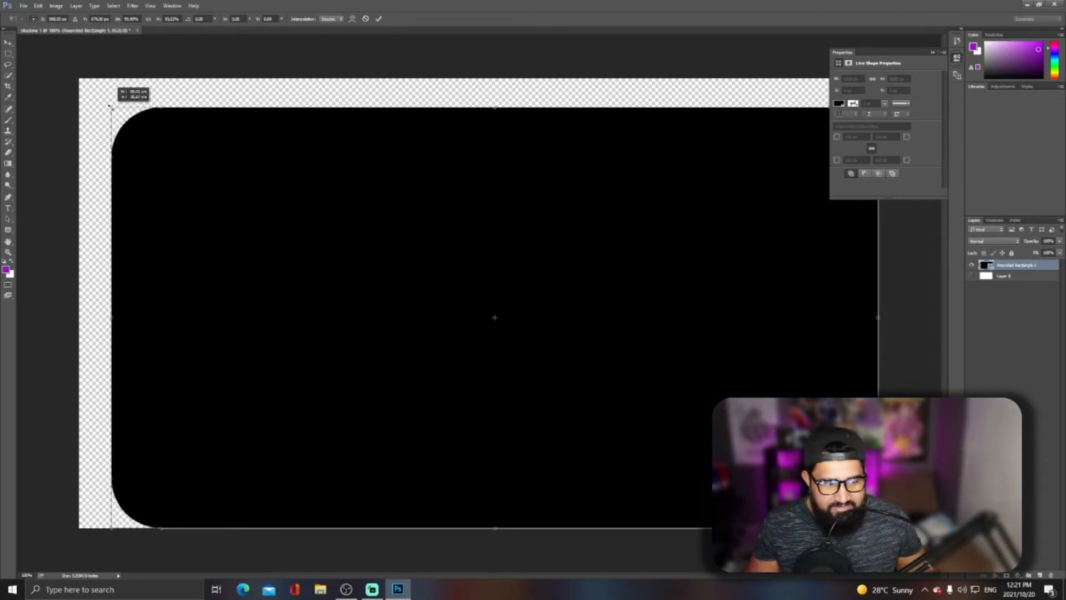
{"action": "left_click_drag", "start_coordinate": [110, 106], "coordinate": [108, 105]}
{"action": "left_click", "coordinate": [8, 43]}
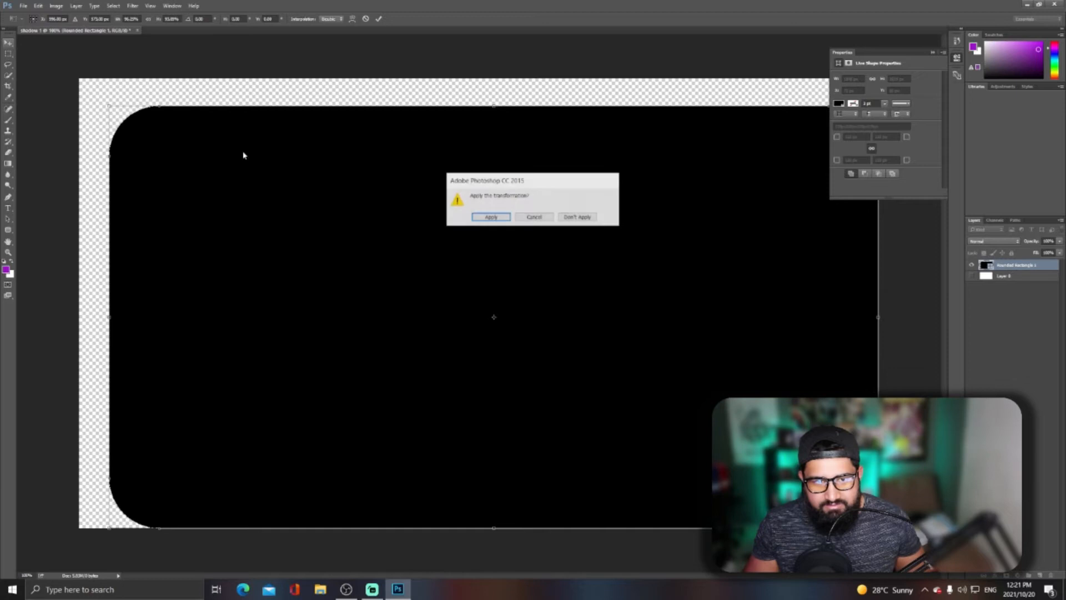
{"action": "left_click", "coordinate": [491, 217]}
{"action": "mouse_move", "coordinate": [550, 300]}
{"action": "left_mouse_down"}
{"action": "mouse_move", "coordinate": [515, 278]}
{"action": "mouse_move", "coordinate": [534, 290]}
{"action": "left_mouse_up"}
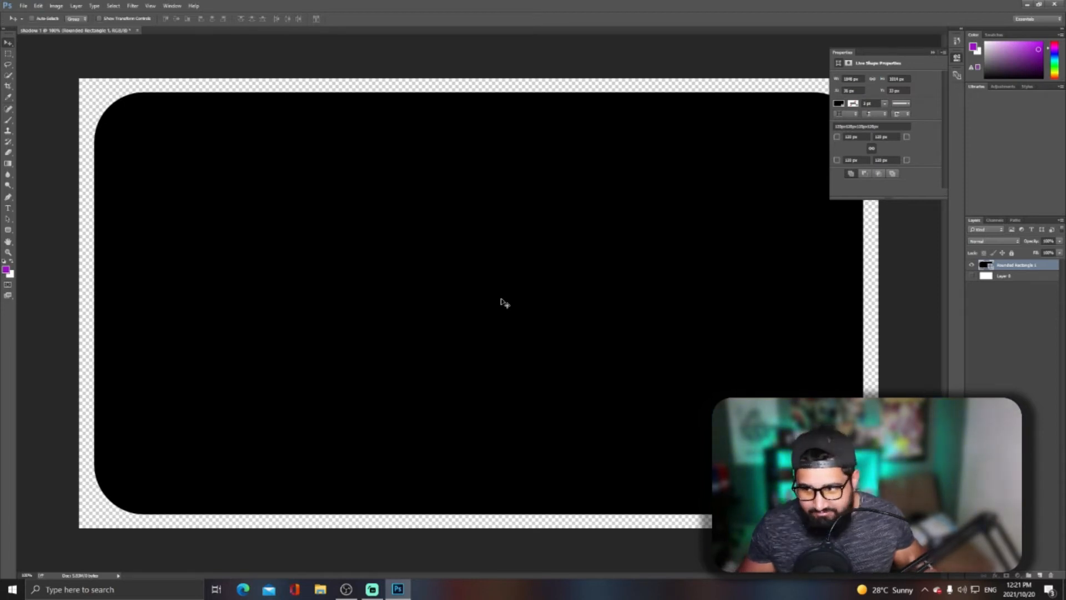
Step: Rasterize the rounded rectangle layer and apply a Gaussian Blur with a radius of 20 pixels
{"action": "right_click", "coordinate": [1007, 266]}
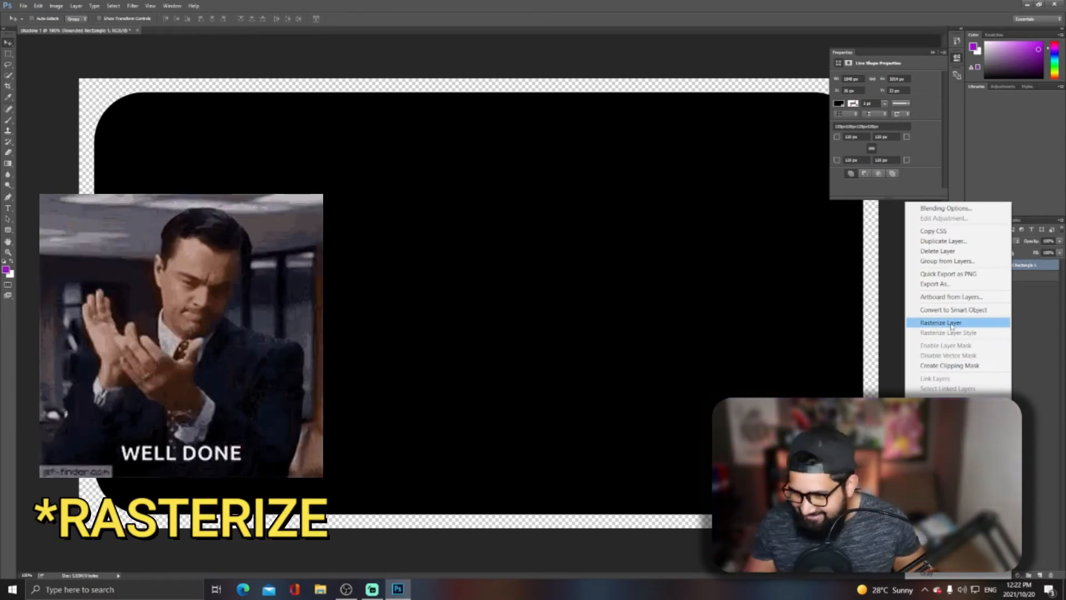
{"action": "left_click", "coordinate": [952, 324]}
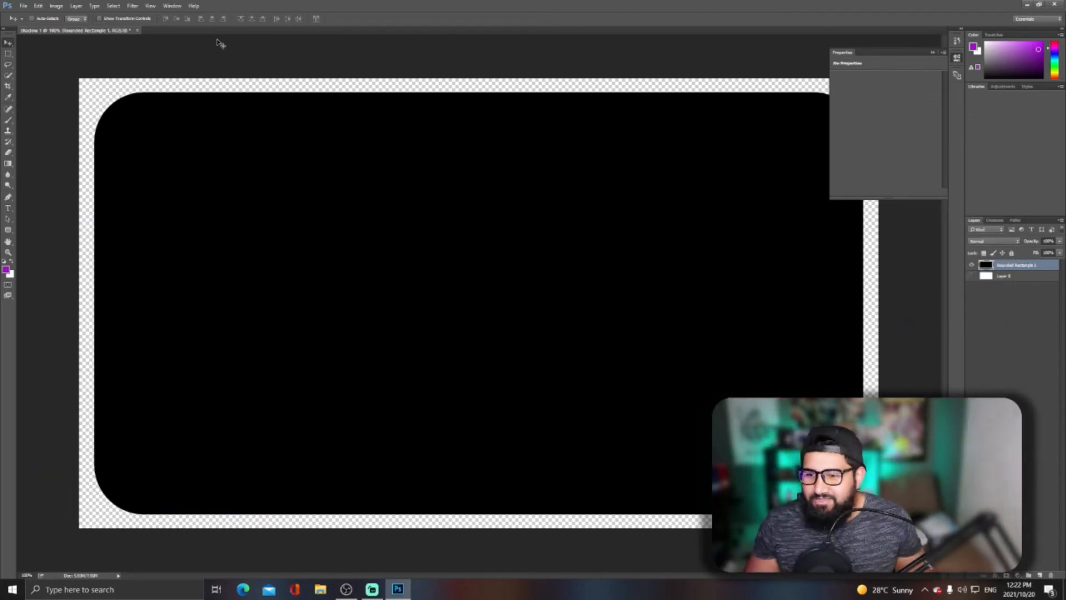
{"action": "left_click", "coordinate": [133, 5]}
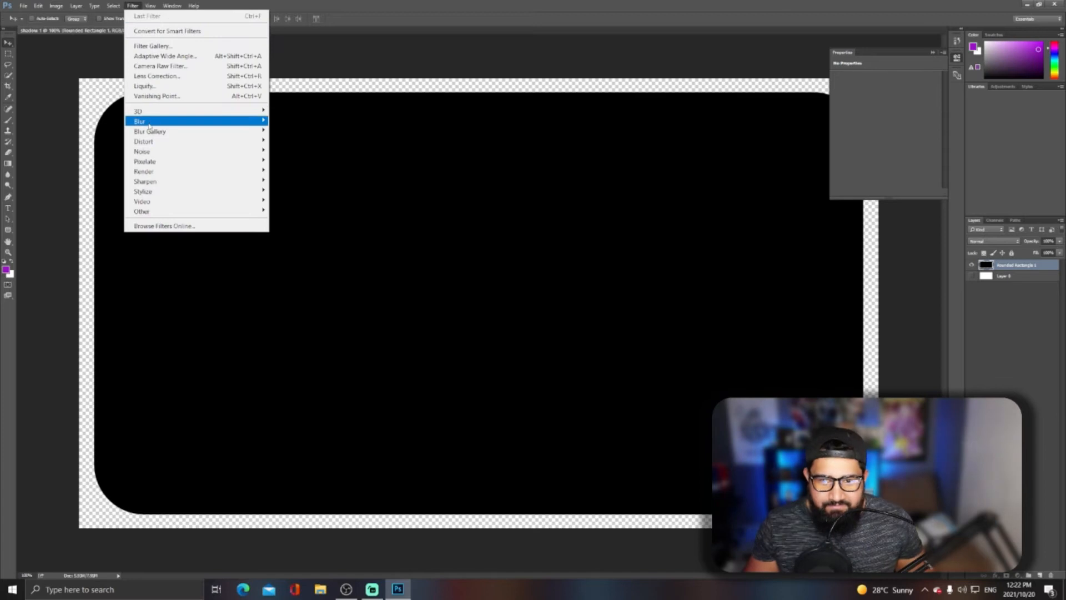
{"action": "mouse_move", "coordinate": [232, 121]}
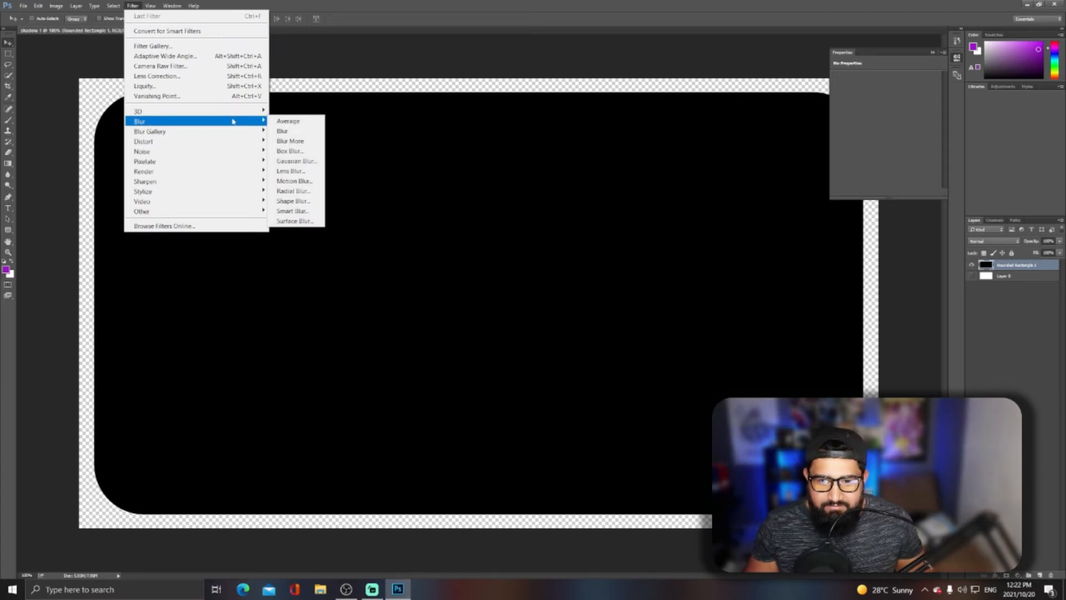
{"action": "left_click", "coordinate": [298, 161]}
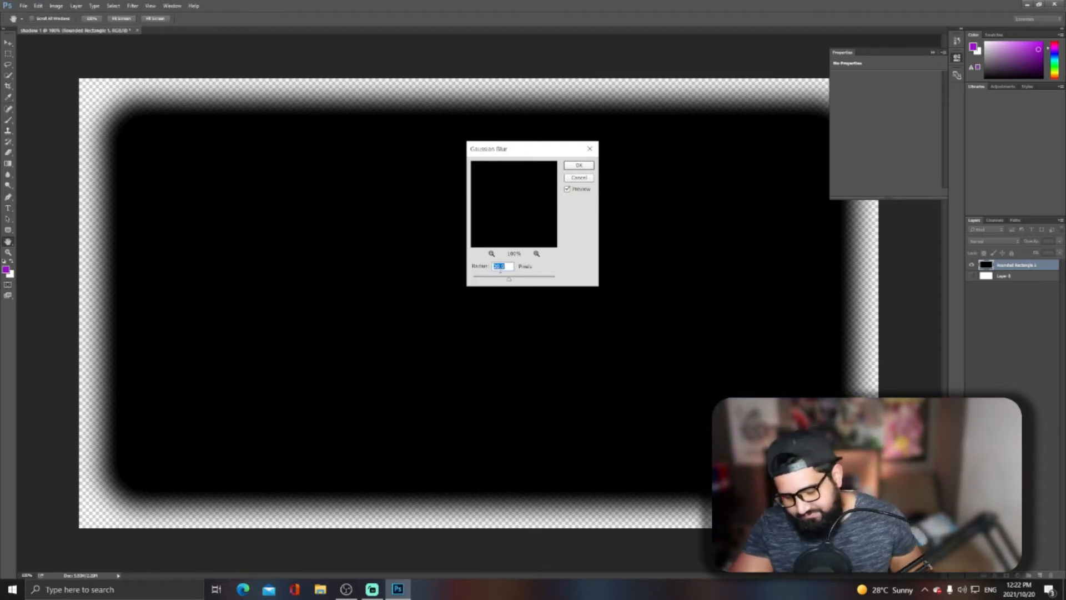
{"action": "type", "text": "15"}
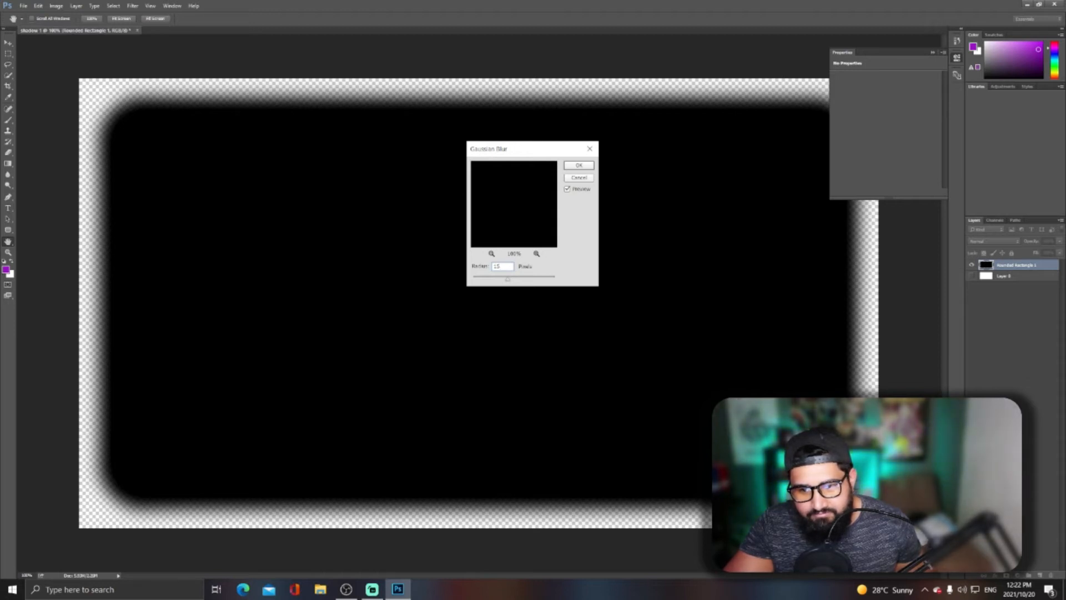
{"action": "type", "text": "20"}
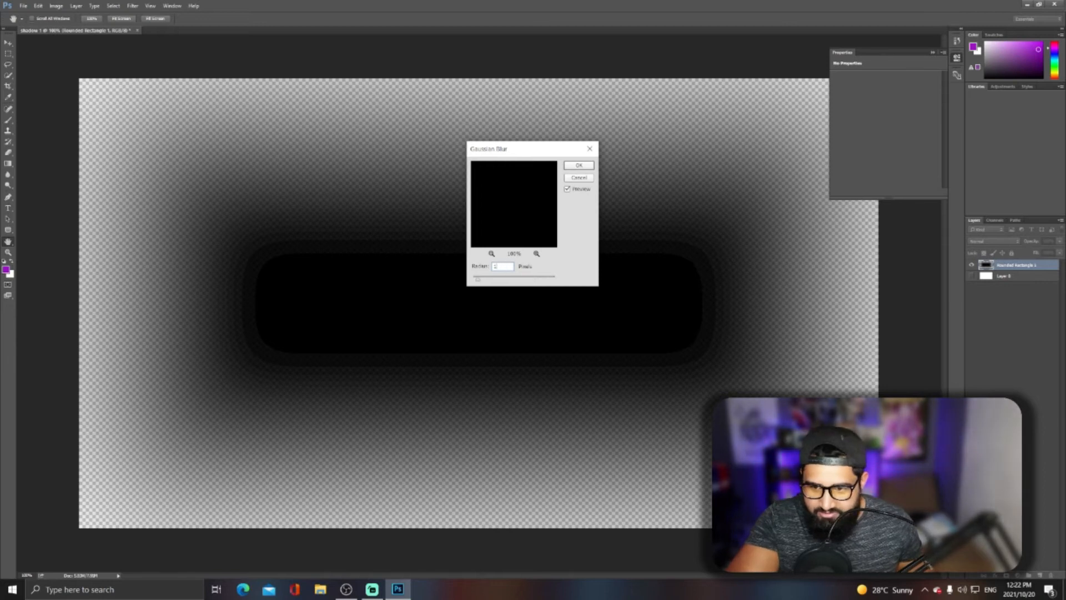
{"action": "key", "text": "BackSpace"}
{"action": "type", "text": "20"}
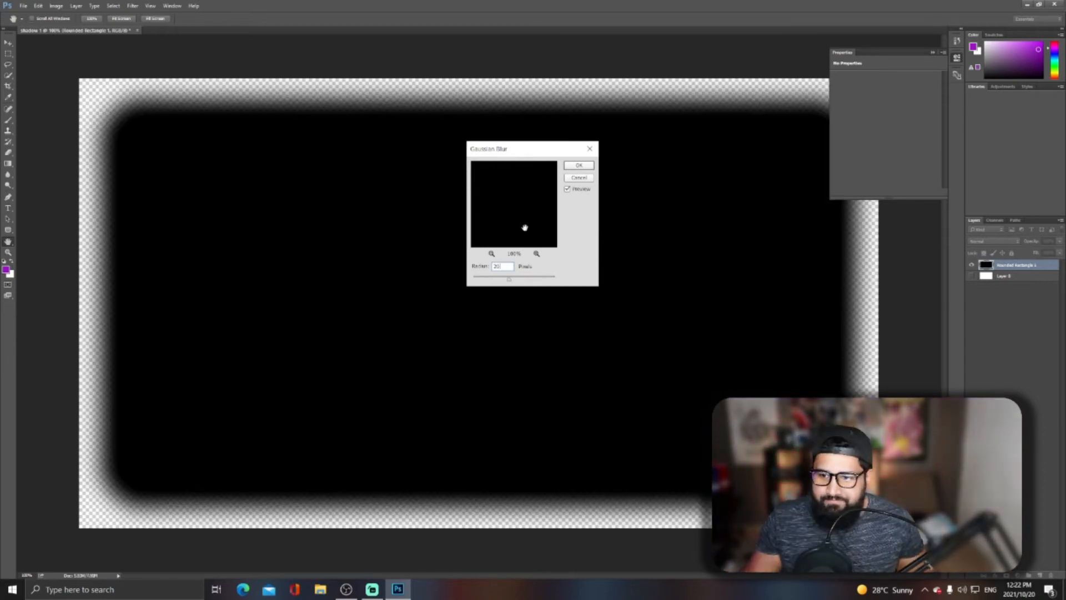
{"action": "left_click", "coordinate": [578, 165]}
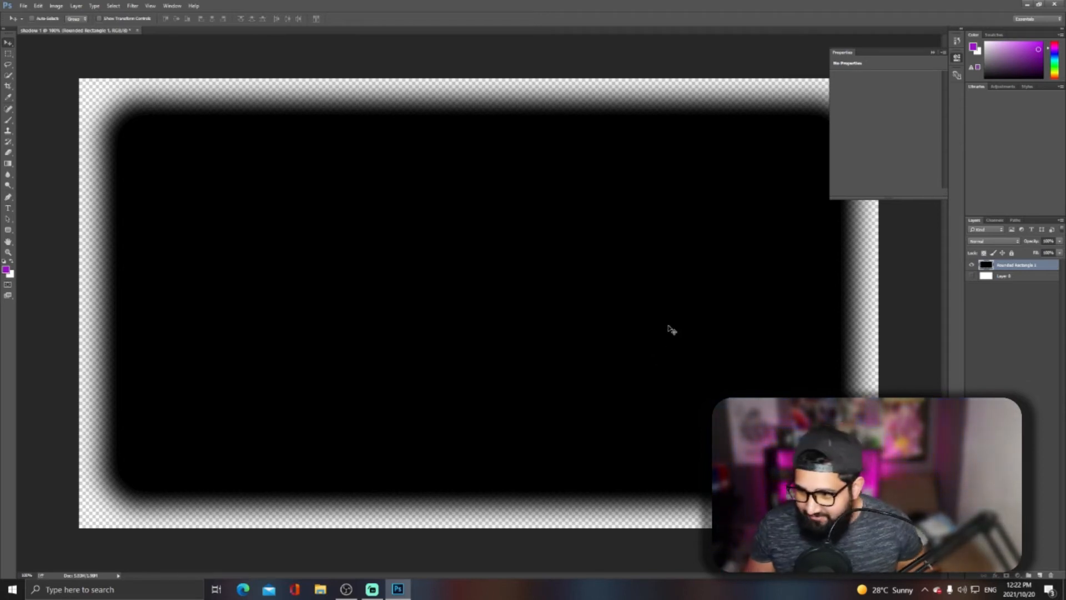
Step: Lower the blurred rounded rectangle layer's opacity to about 77%
{"action": "left_click", "coordinate": [1060, 242]}
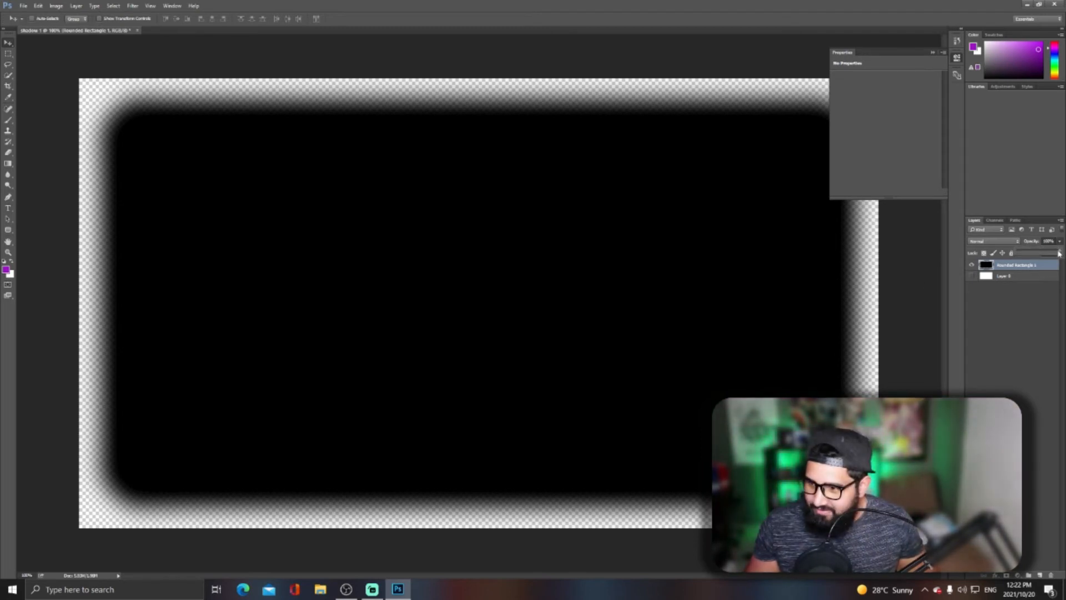
{"action": "left_click_drag", "start_coordinate": [1055, 254], "coordinate": [1050, 255]}
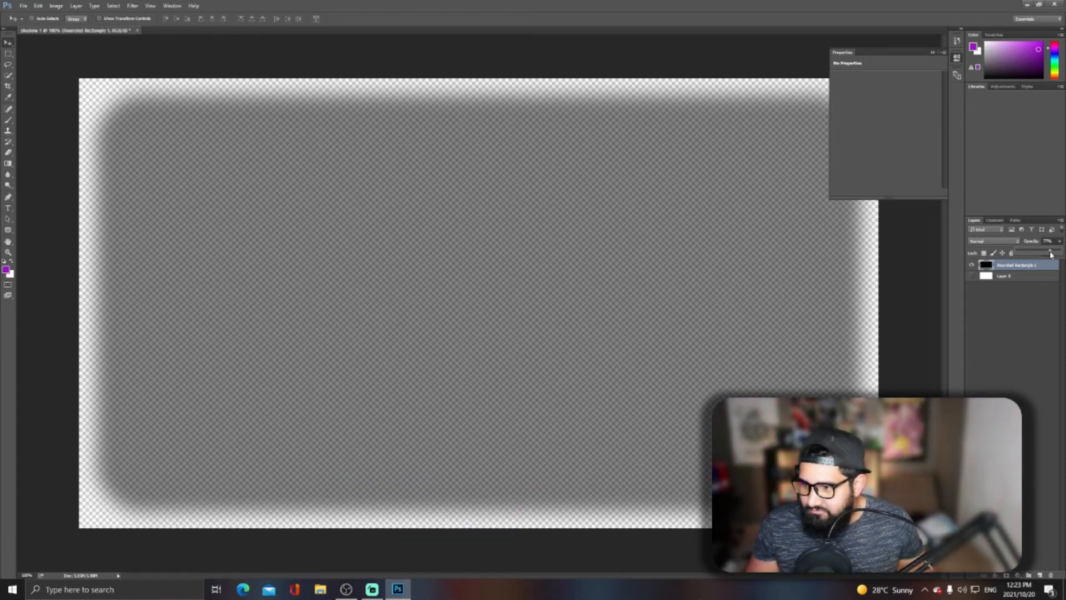
{"action": "left_click", "coordinate": [1061, 242]}
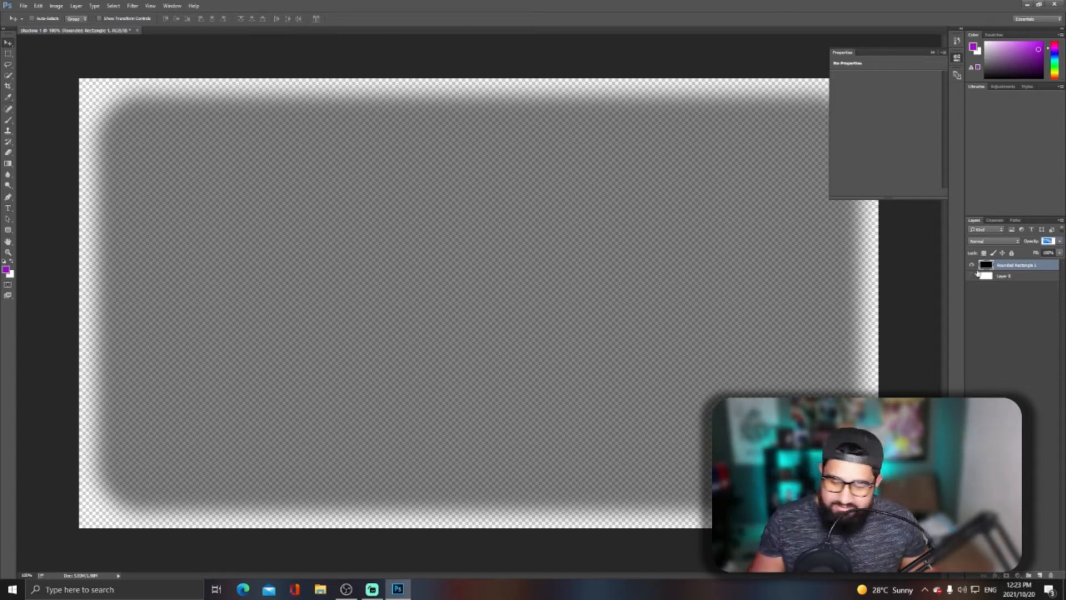
Step: Export the layer as a transparent PNG named "shadow 1" in the Pictures > Webcam folder and check the file in File Explorer
{"action": "right_click", "coordinate": [1019, 267]}
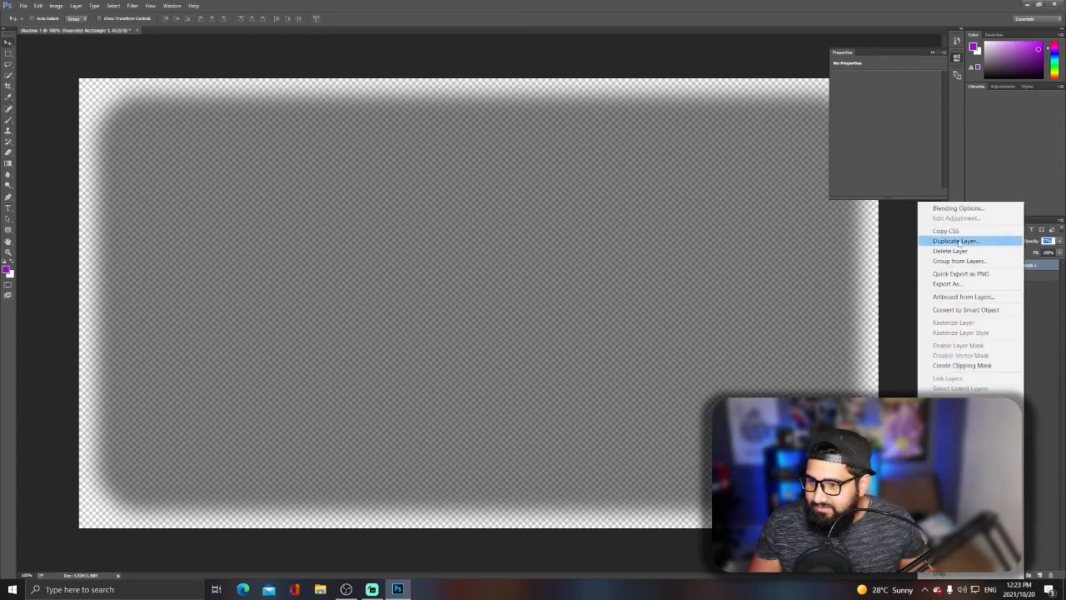
{"action": "left_click", "coordinate": [954, 285]}
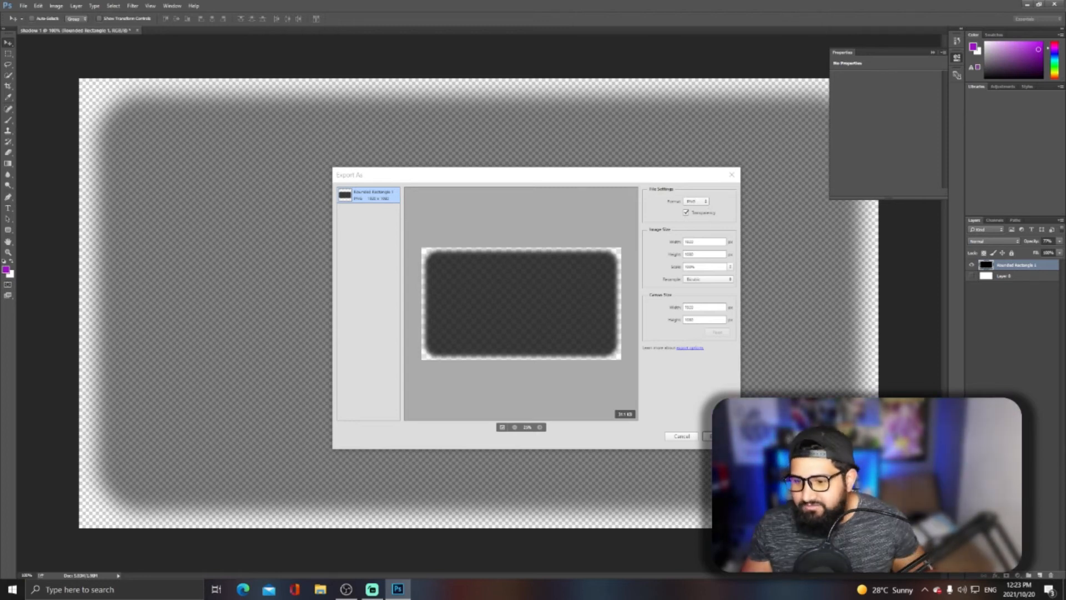
{"action": "left_click", "coordinate": [710, 437]}
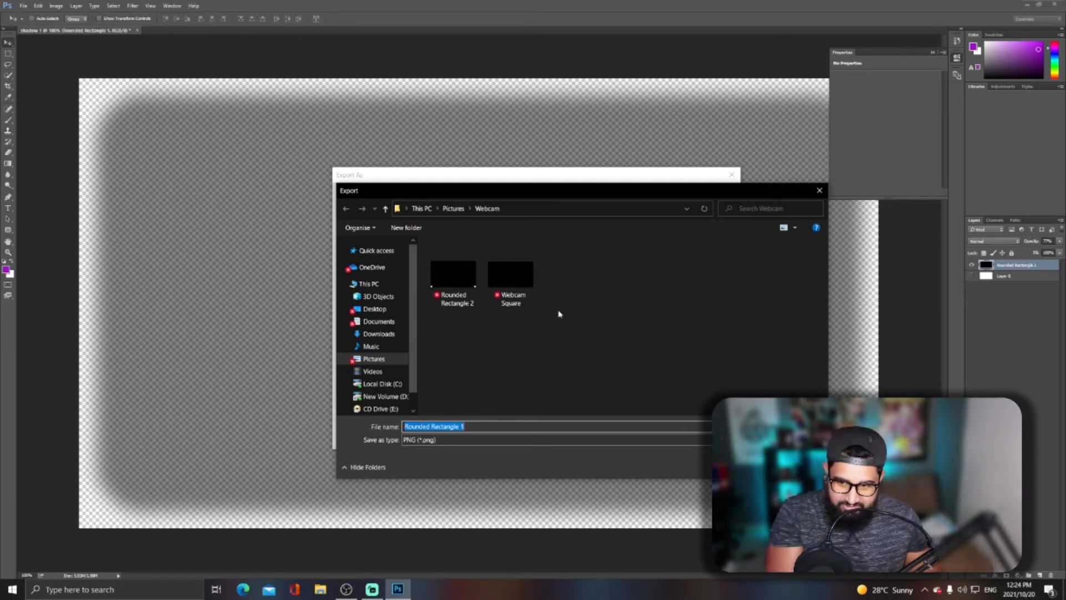
{"action": "type", "text": "sha"}
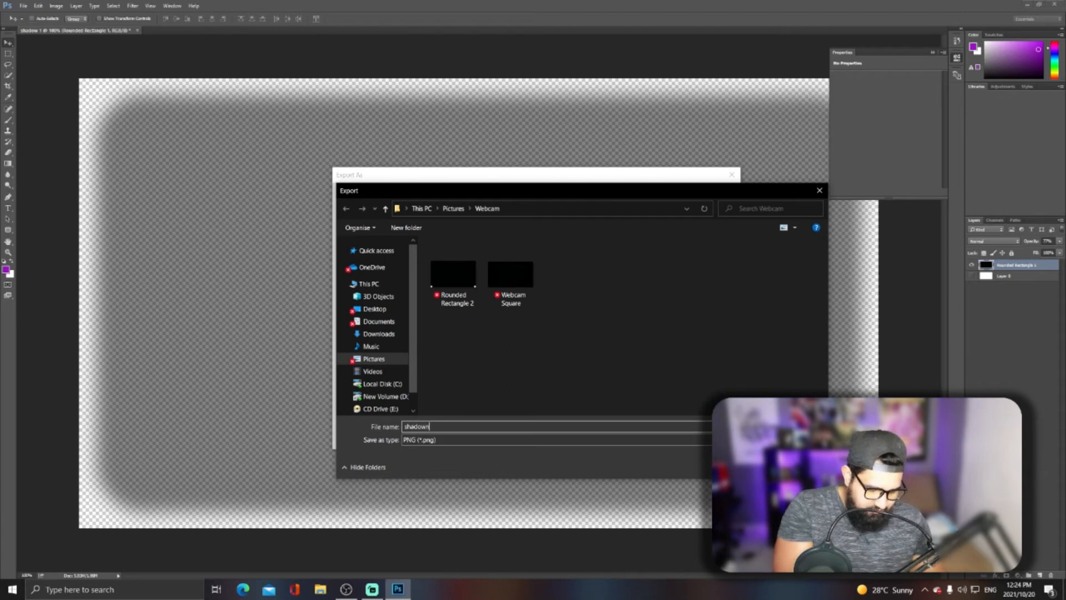
{"action": "type", "text": "down"}
{"action": "key", "text": "BackSpace"}
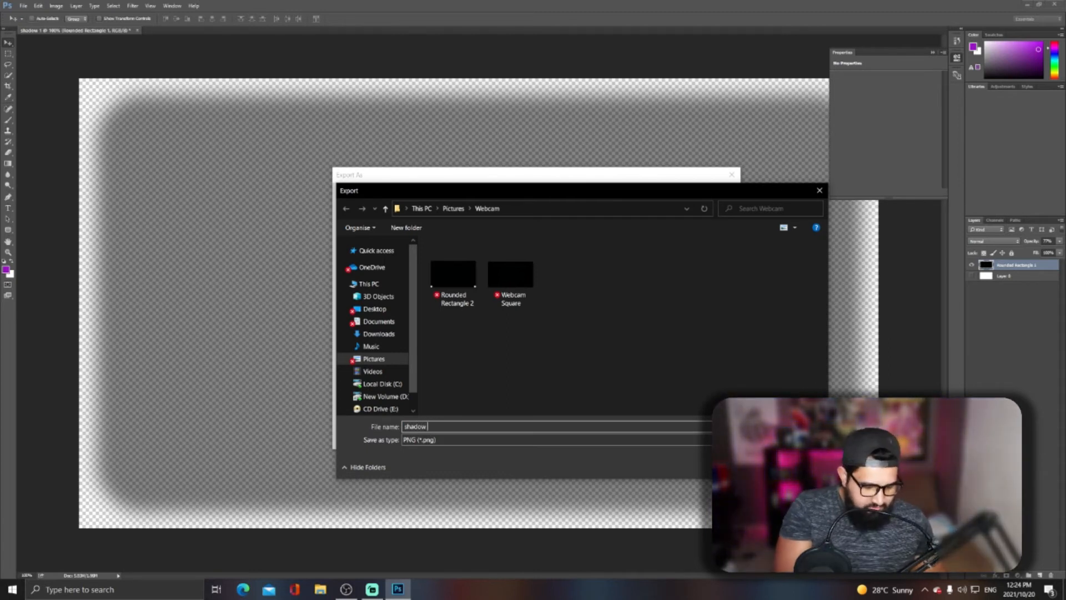
{"action": "type", "text": "1"}
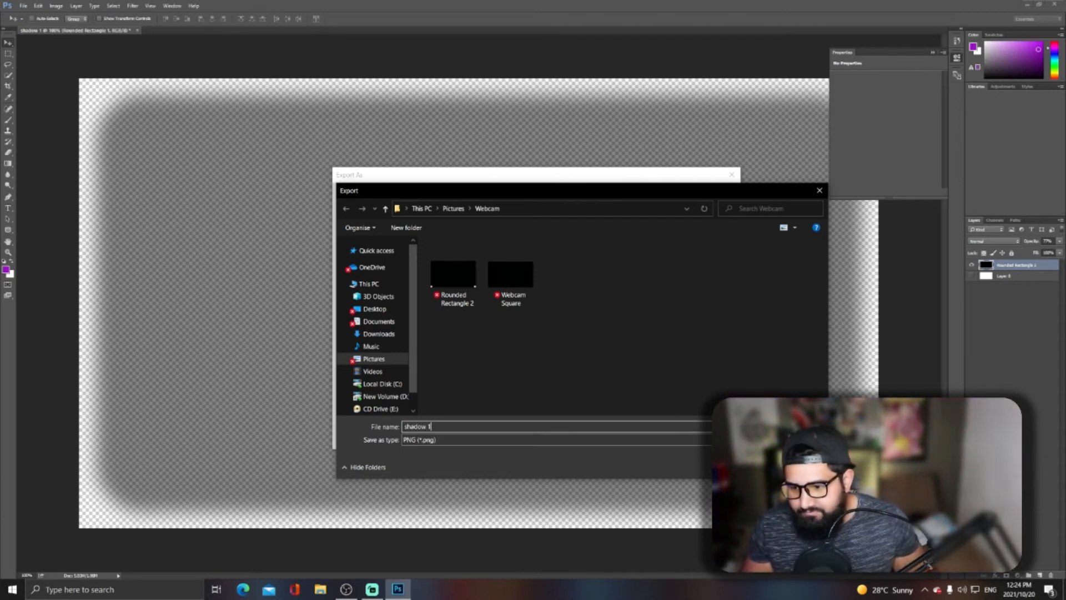
{"action": "key", "text": "Return"}
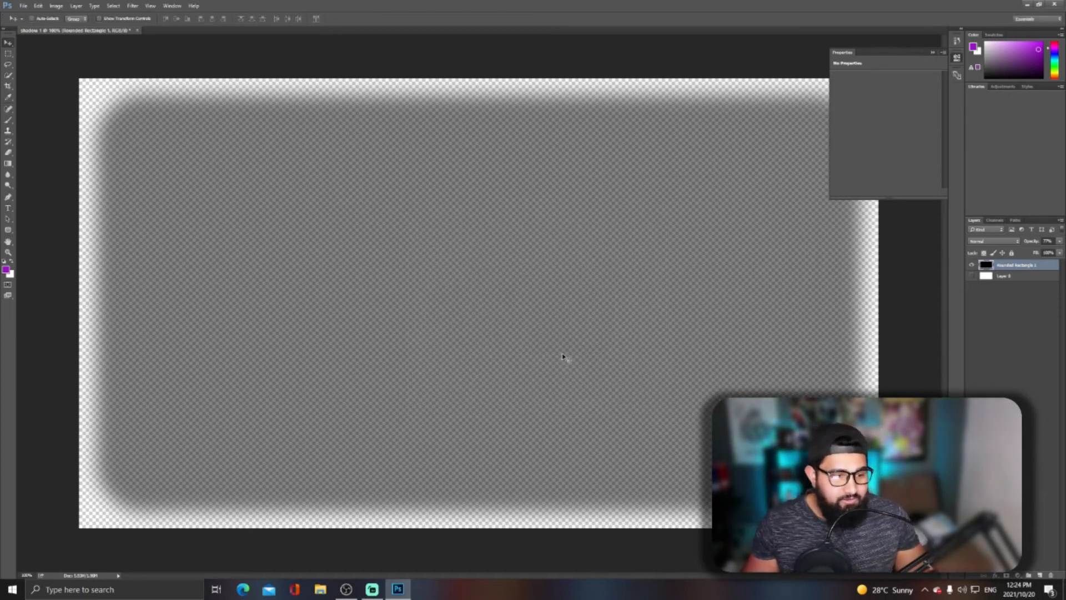
{"action": "key", "text": "alt+Tab"}
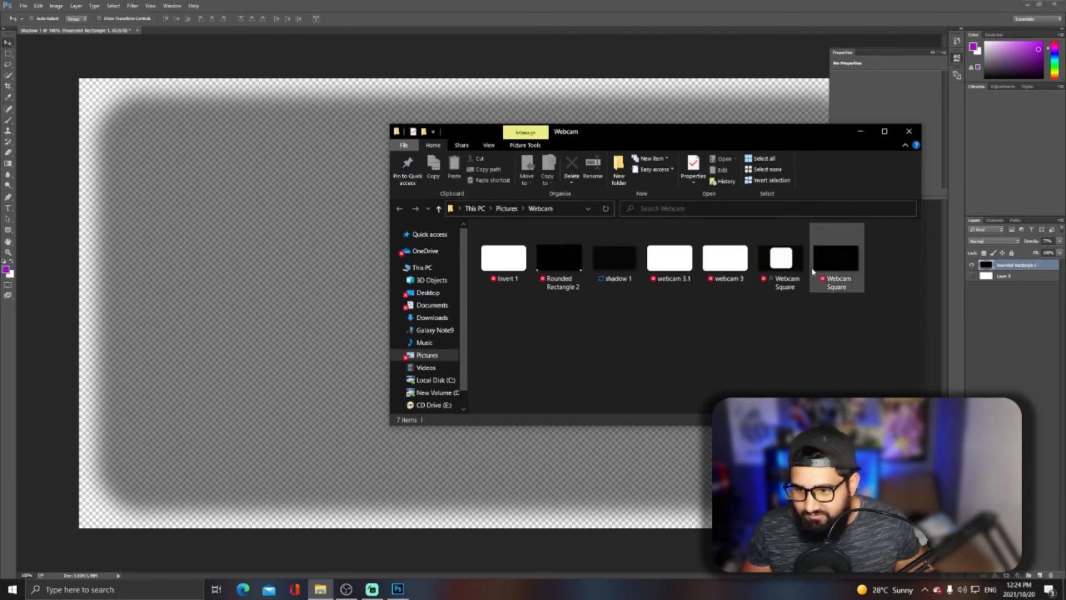
{"action": "left_click", "coordinate": [908, 131]}
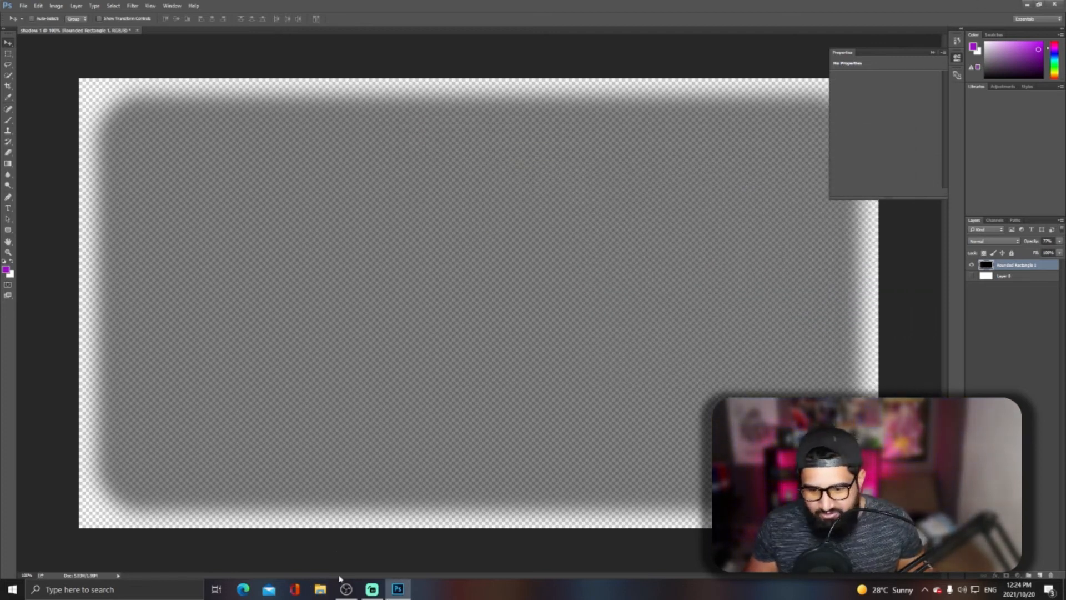
Step: Switch to Streamlabs OBS and add a new Image source named "shadow" to the Live Scene
{"action": "left_click", "coordinate": [372, 590]}
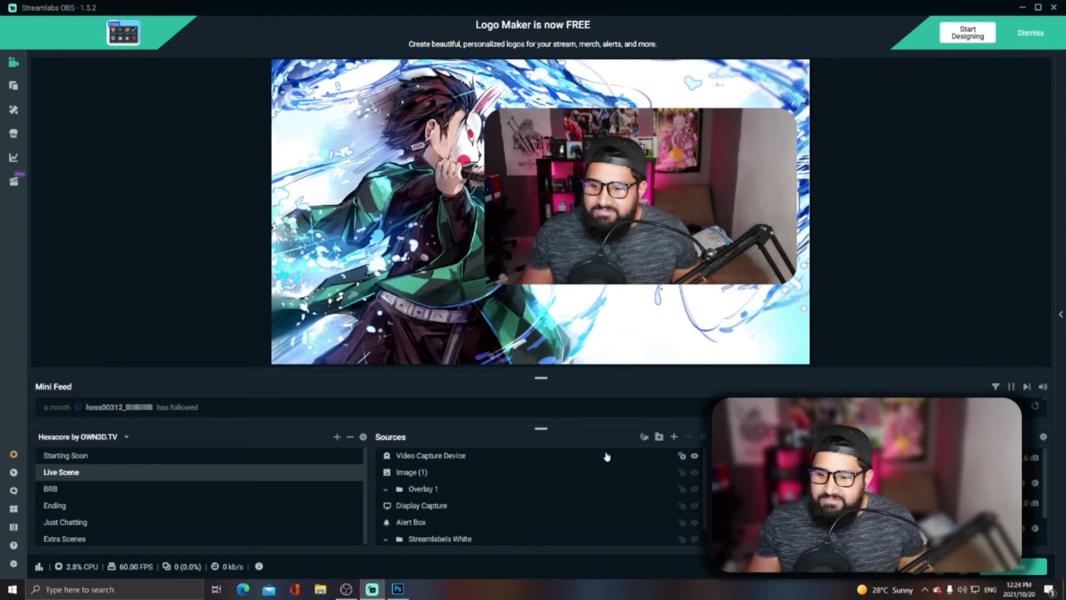
{"action": "left_click", "coordinate": [674, 437]}
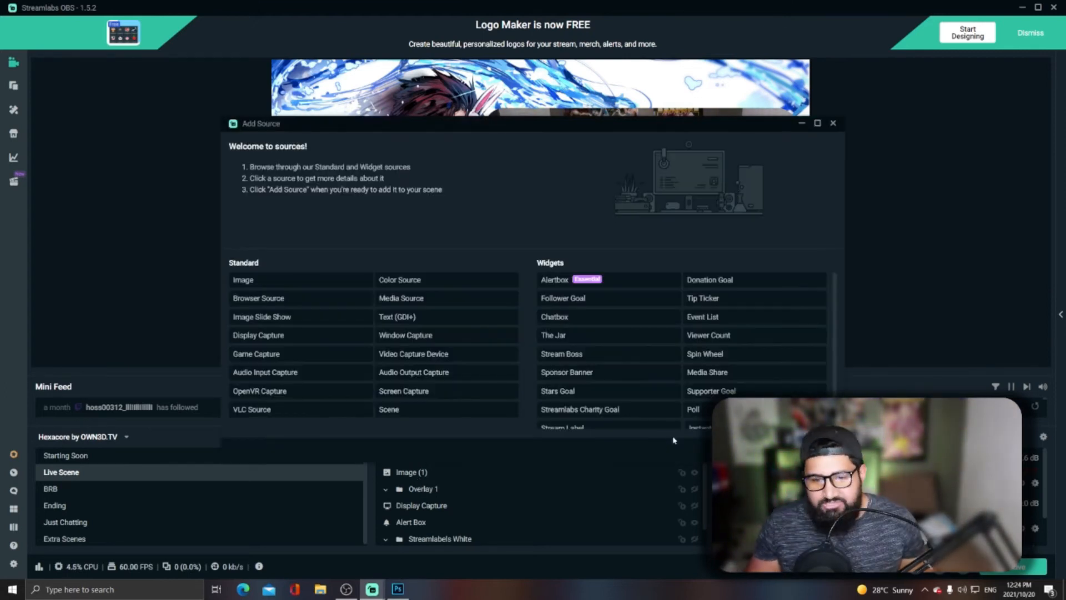
{"action": "left_click", "coordinate": [267, 286]}
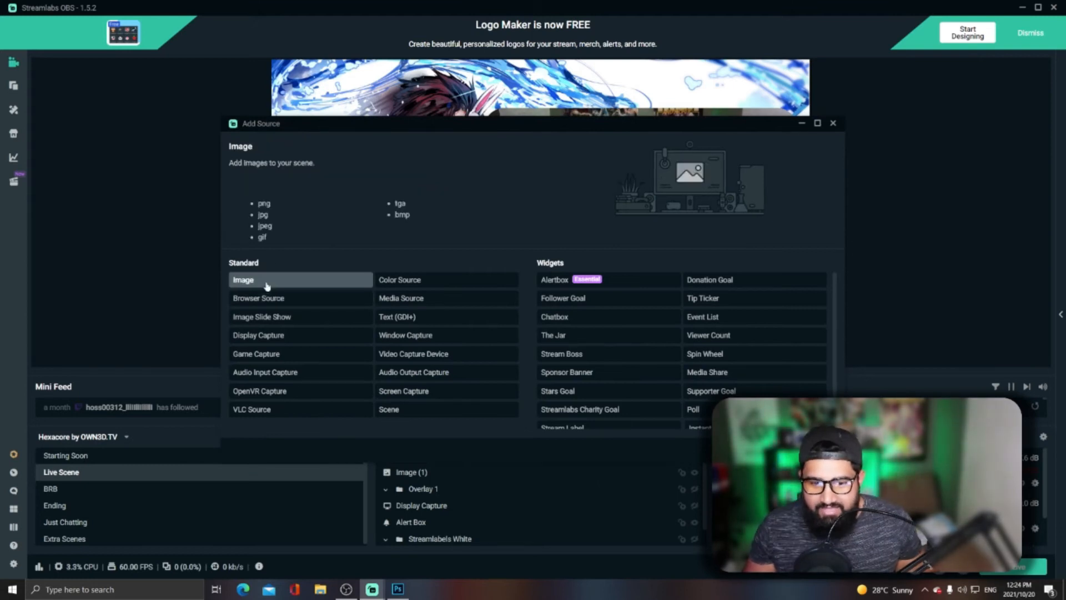
{"action": "left_click", "coordinate": [814, 450]}
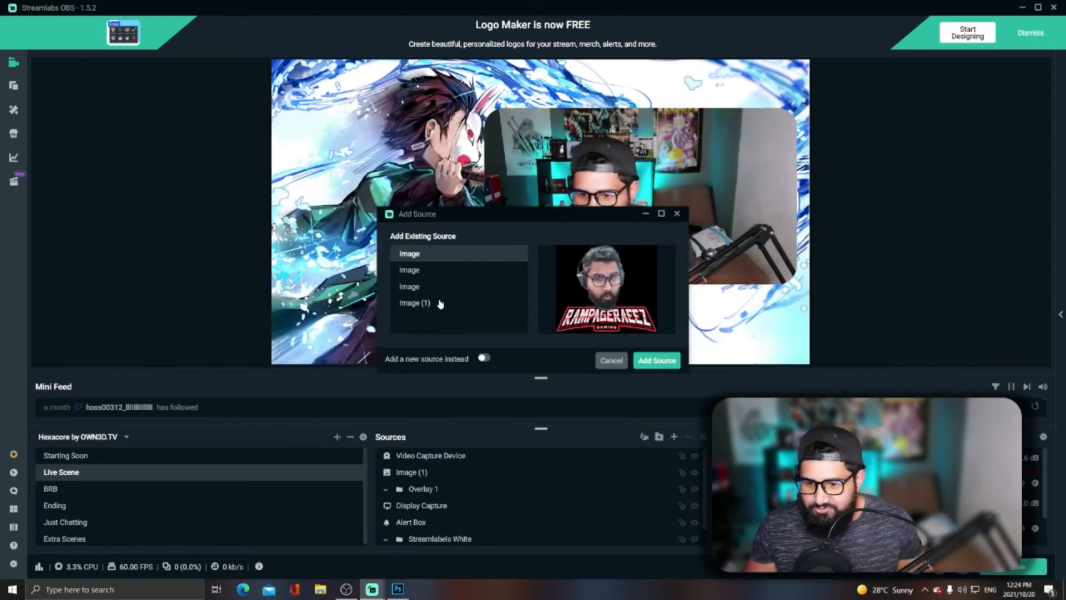
{"action": "left_click", "coordinate": [483, 357]}
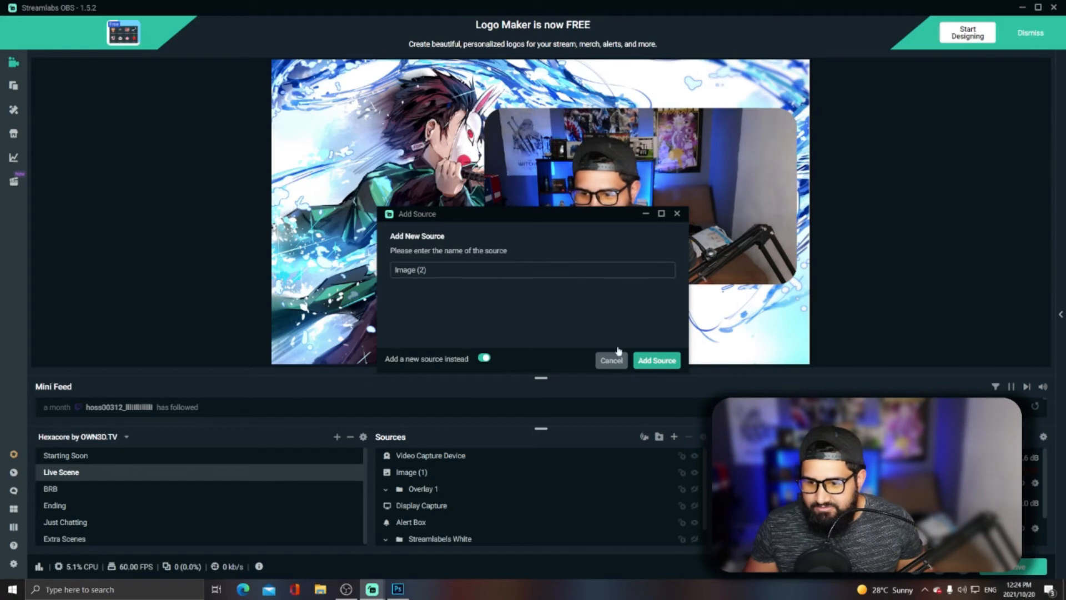
{"action": "left_click_drag", "start_coordinate": [434, 271], "coordinate": [391, 271]}
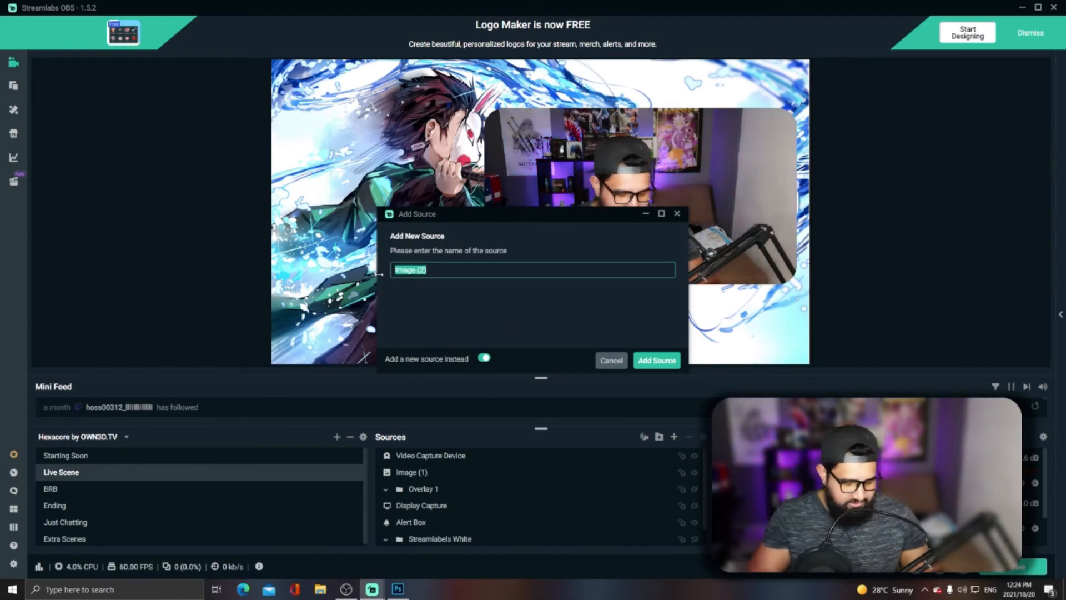
{"action": "type", "text": "sha"}
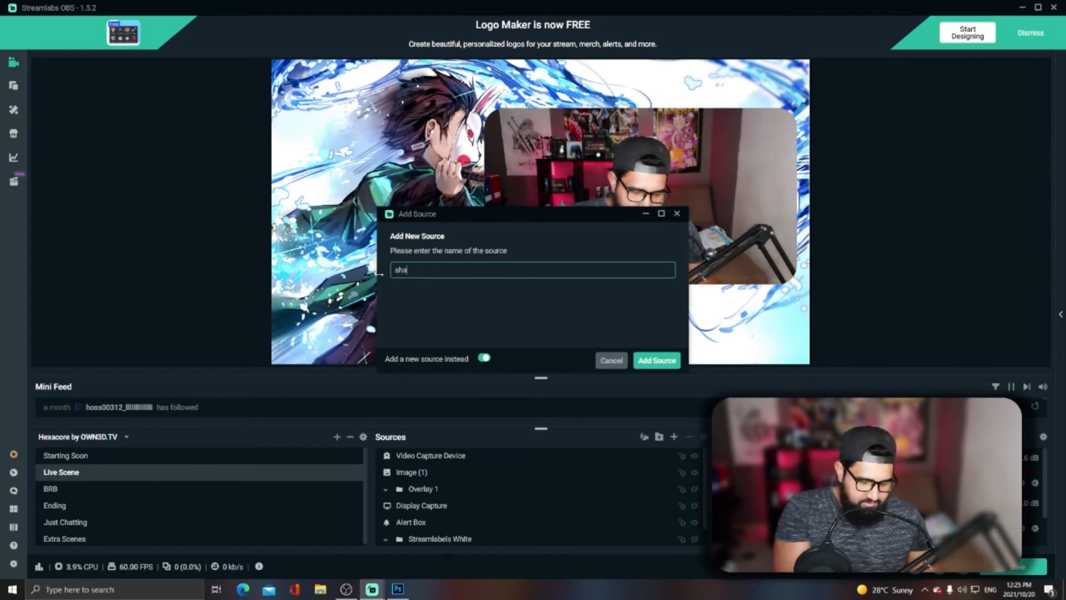
{"action": "type", "text": "dow"}
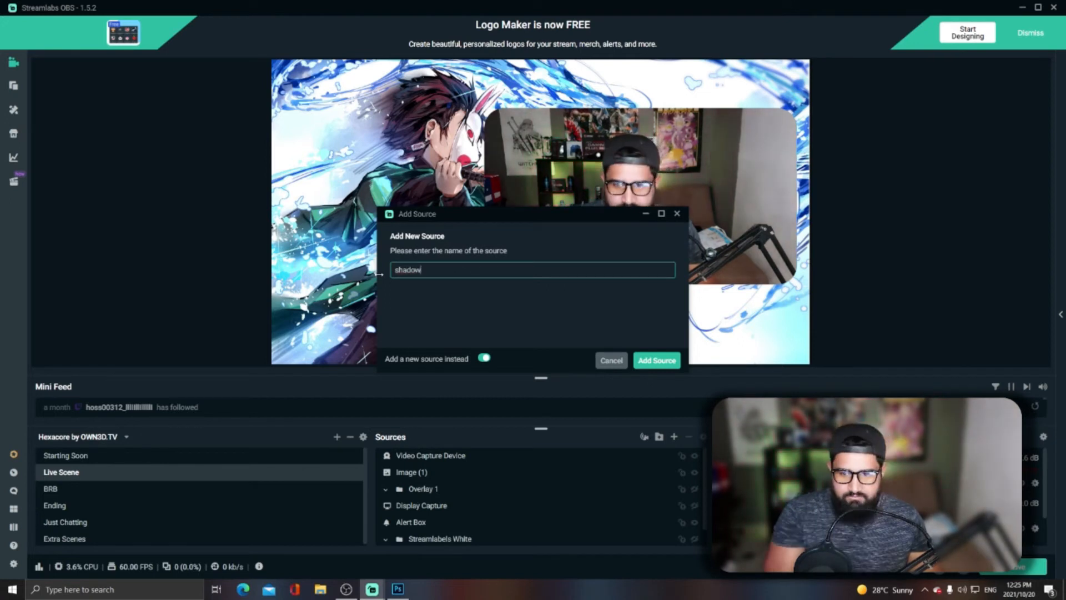
{"action": "left_click", "coordinate": [663, 364]}
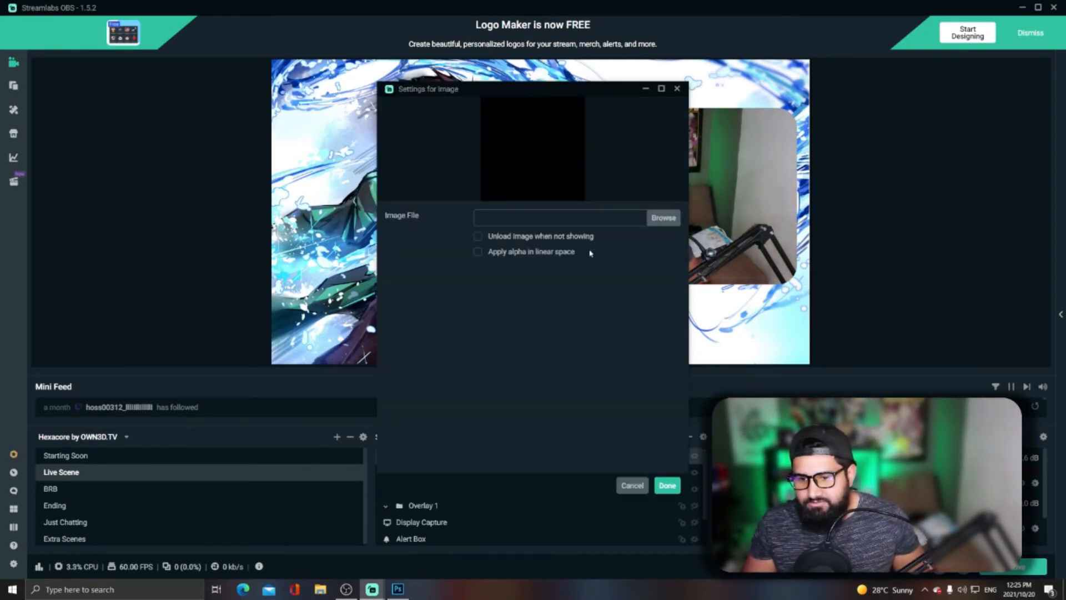
Step: Load the "shadow 1" file from Pictures > Webcam as the shadow source's image and accept the source settings
{"action": "left_click", "coordinate": [657, 225]}
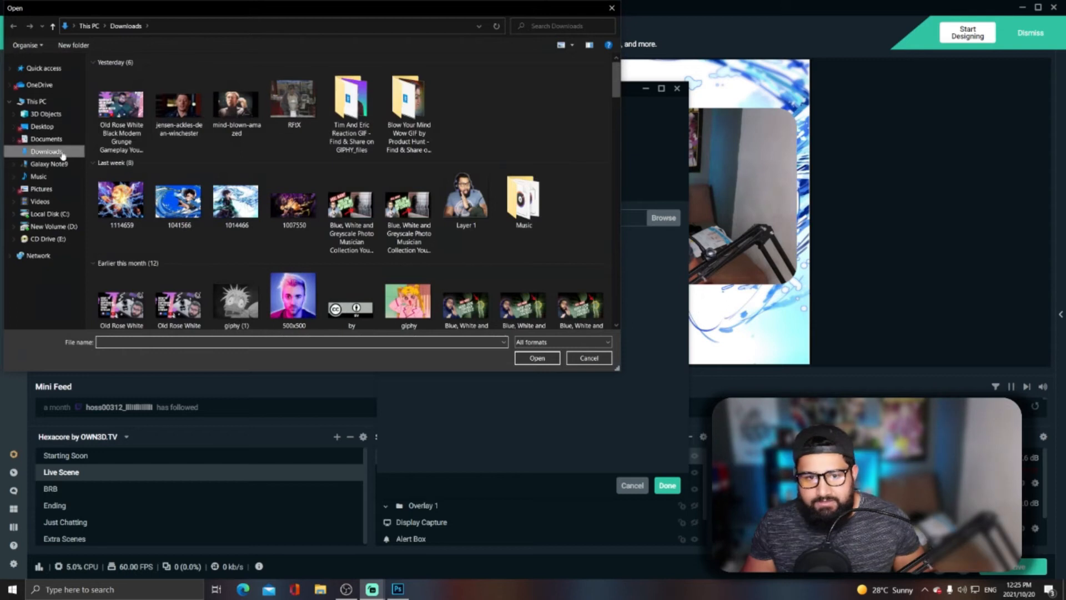
{"action": "left_click", "coordinate": [41, 189]}
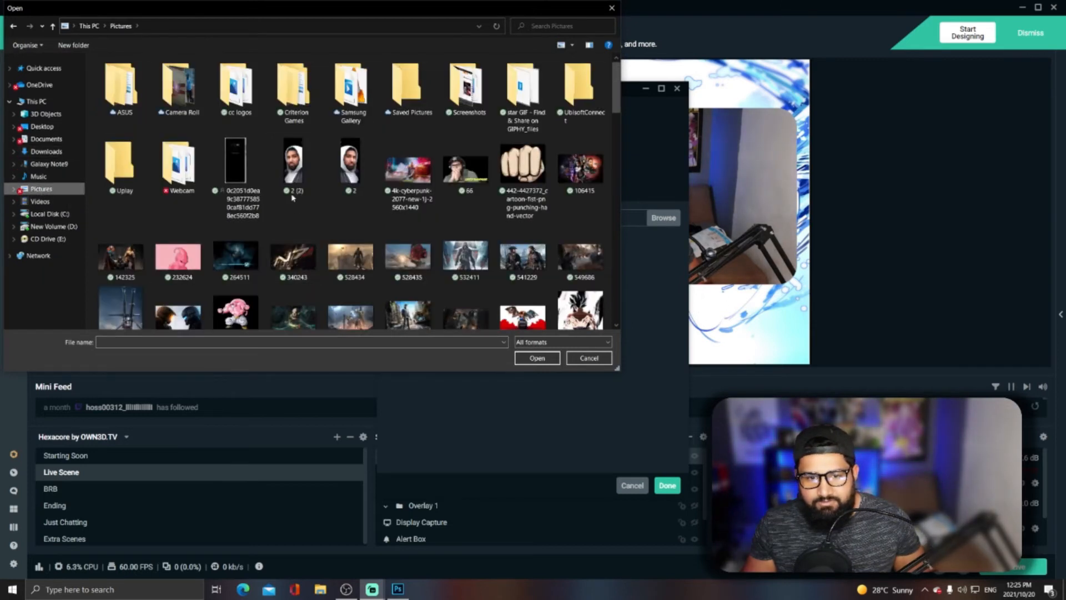
{"action": "double_click", "coordinate": [177, 164]}
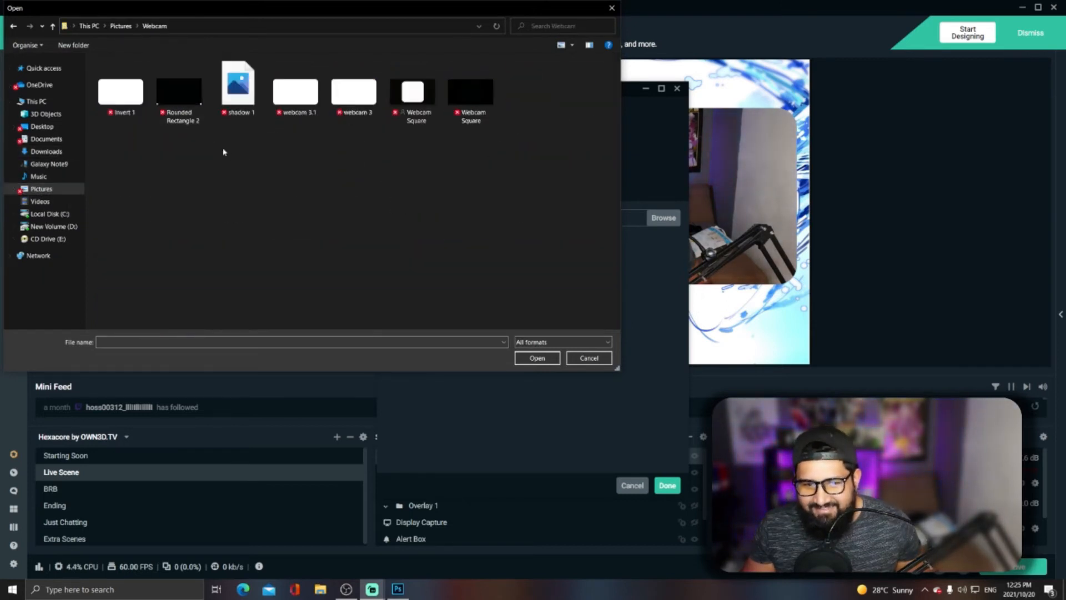
{"action": "double_click", "coordinate": [228, 96]}
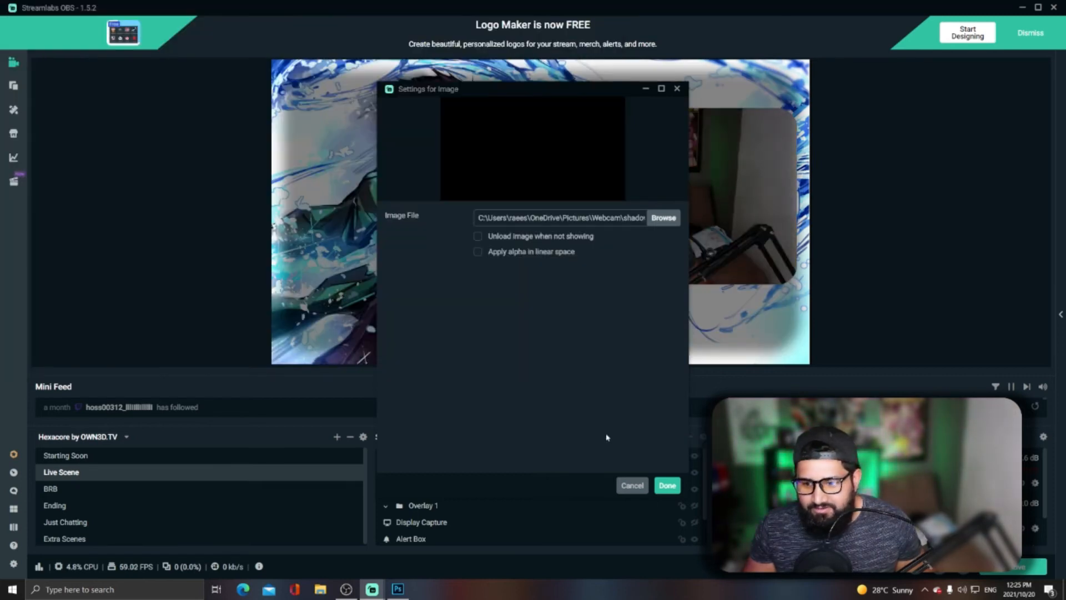
{"action": "left_click", "coordinate": [667, 485]}
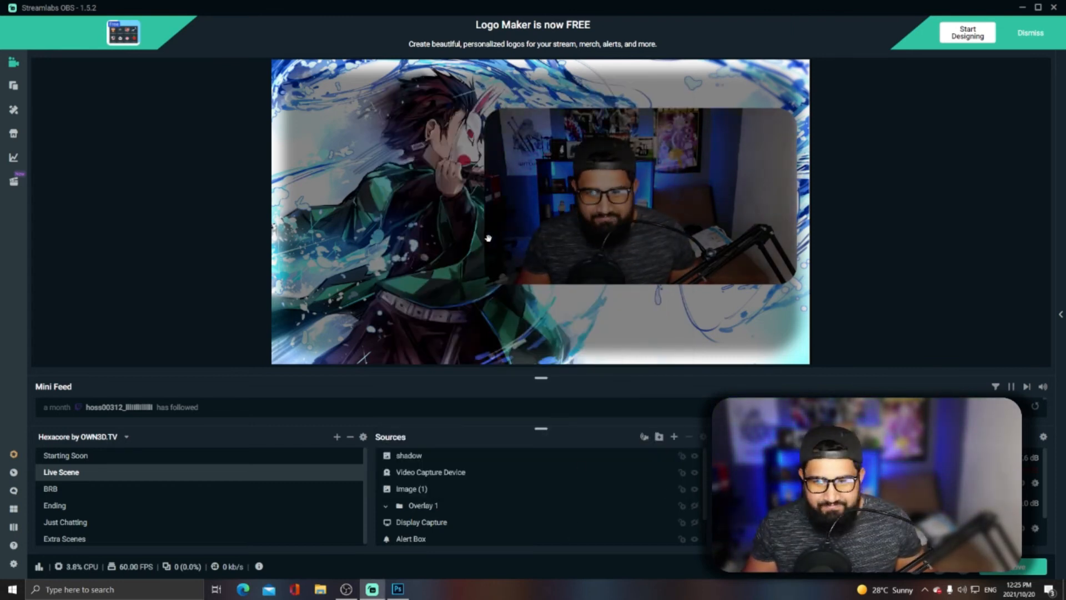
Step: Reorder the Live Scene sources so the shadow image sits directly beneath the Video Capture Device and above Image (1)
{"action": "left_click", "coordinate": [418, 456]}
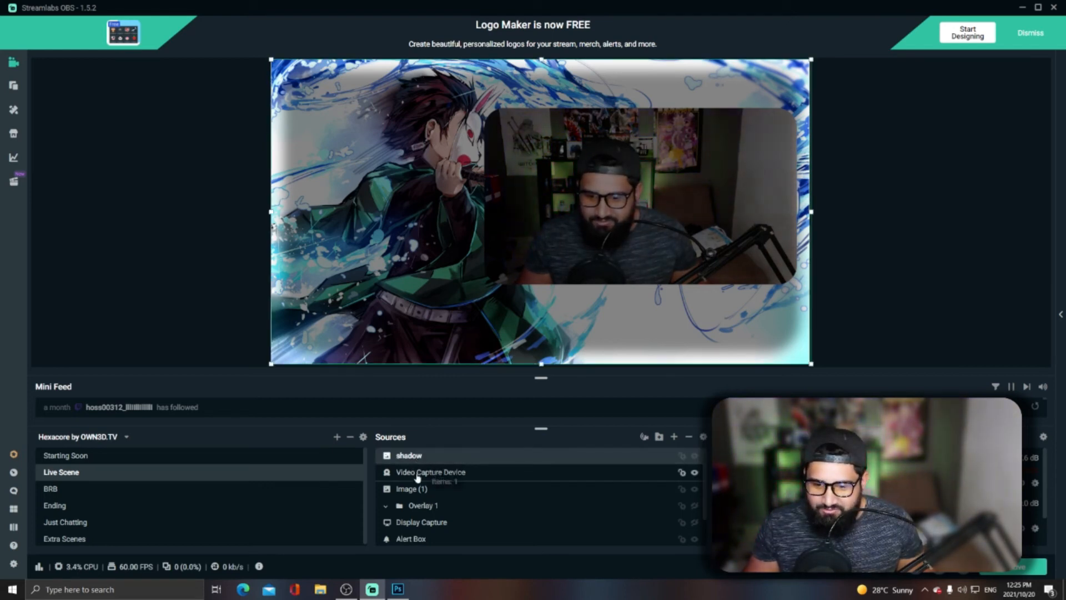
{"action": "left_click_drag", "start_coordinate": [417, 480], "coordinate": [417, 481]}
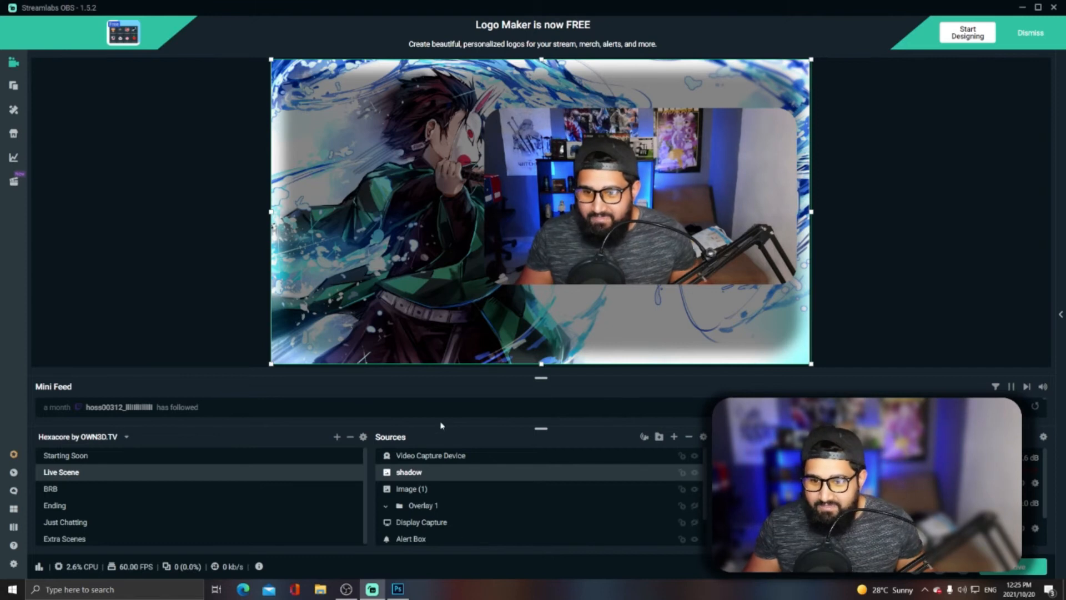
{"action": "left_click", "coordinate": [425, 489]}
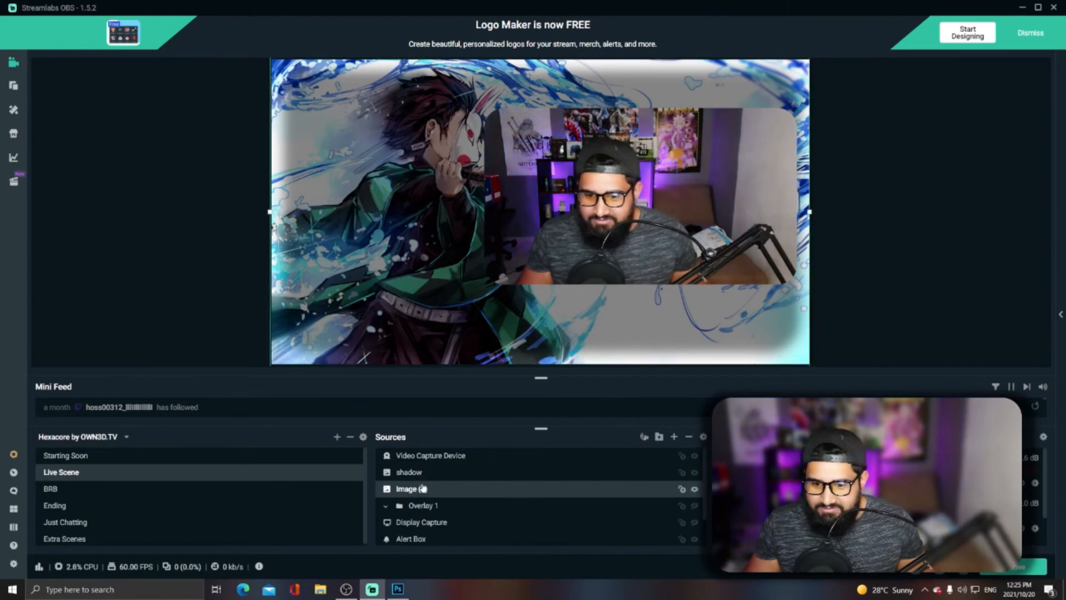
Step: Scale the shadow image down to slightly larger than the webcam and align it behind the webcam with its blurred edges extending around the frame
{"action": "left_click", "coordinate": [410, 474]}
{"action": "left_click_drag", "start_coordinate": [271, 59], "coordinate": [464, 168]}
{"action": "left_click_drag", "start_coordinate": [581, 333], "coordinate": [579, 261]}
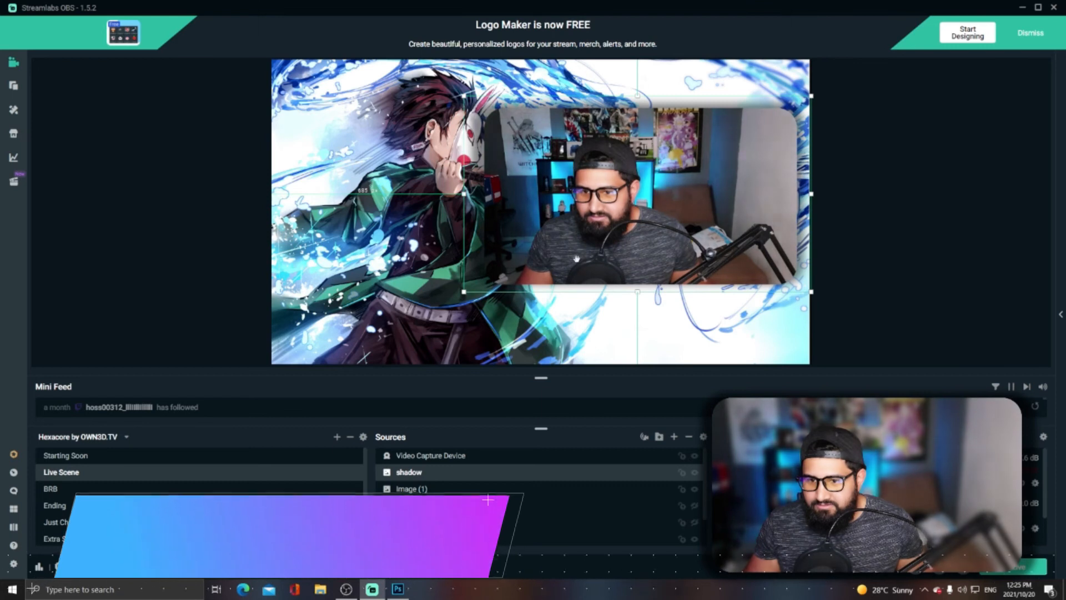
{"action": "left_click_drag", "start_coordinate": [464, 97], "coordinate": [457, 95]}
{"action": "mouse_move", "coordinate": [503, 169]}
{"action": "left_mouse_down"}
{"action": "mouse_move", "coordinate": [575, 169]}
{"action": "mouse_move", "coordinate": [504, 169]}
{"action": "mouse_move", "coordinate": [523, 187]}
{"action": "mouse_move", "coordinate": [530, 179]}
{"action": "mouse_move", "coordinate": [505, 168]}
{"action": "left_mouse_up"}
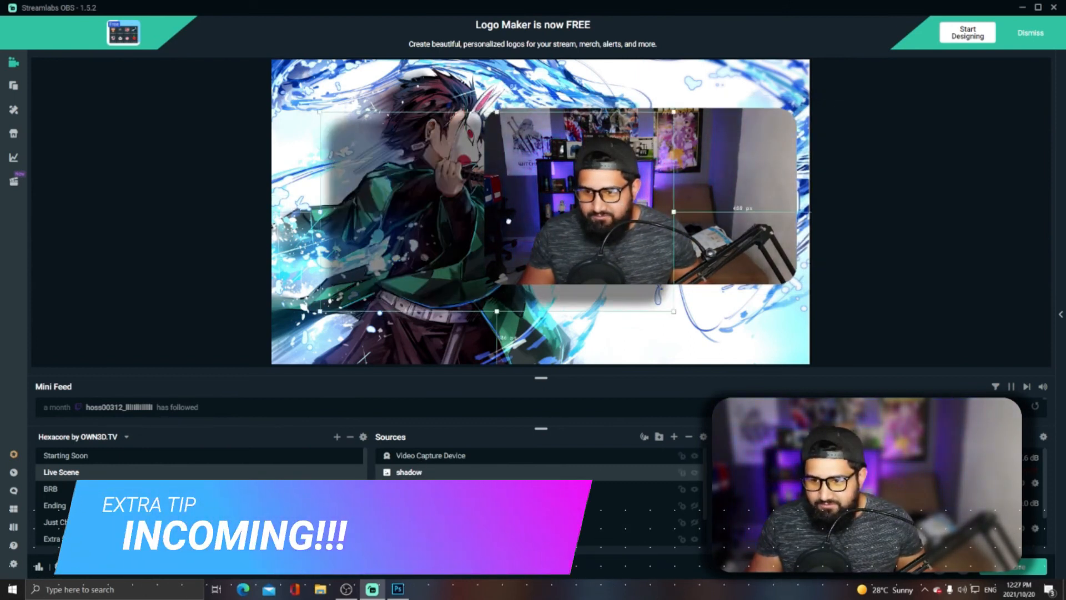
{"action": "left_click_drag", "start_coordinate": [656, 204], "coordinate": [653, 206]}
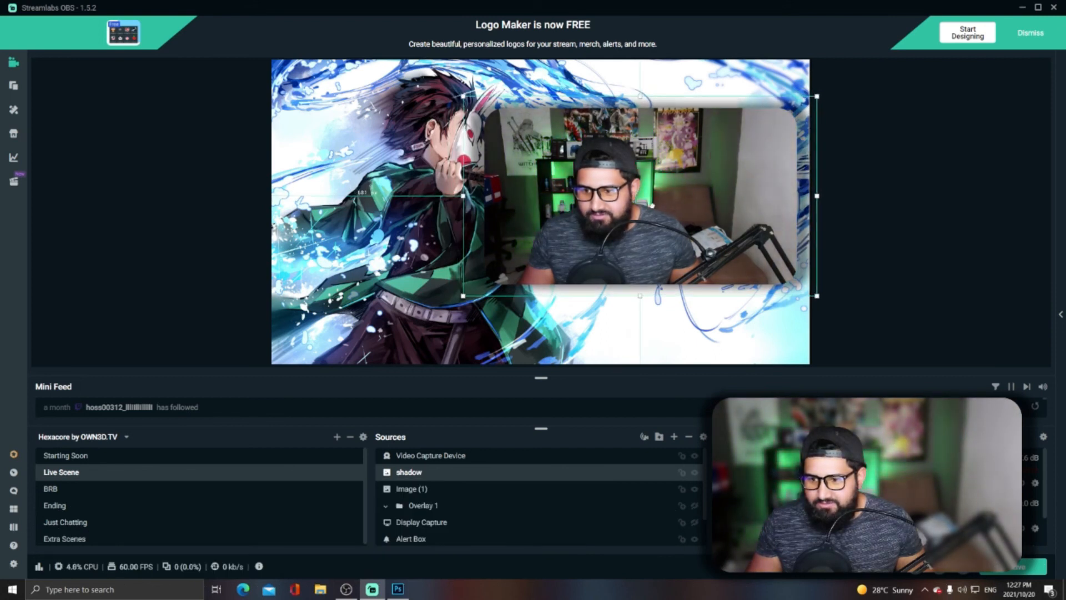
Step: Group the Video Capture Device and shadow sources in a folder named "New Folder", keeping the shadow beneath the Video Capture Device
{"action": "left_click", "coordinate": [660, 439]}
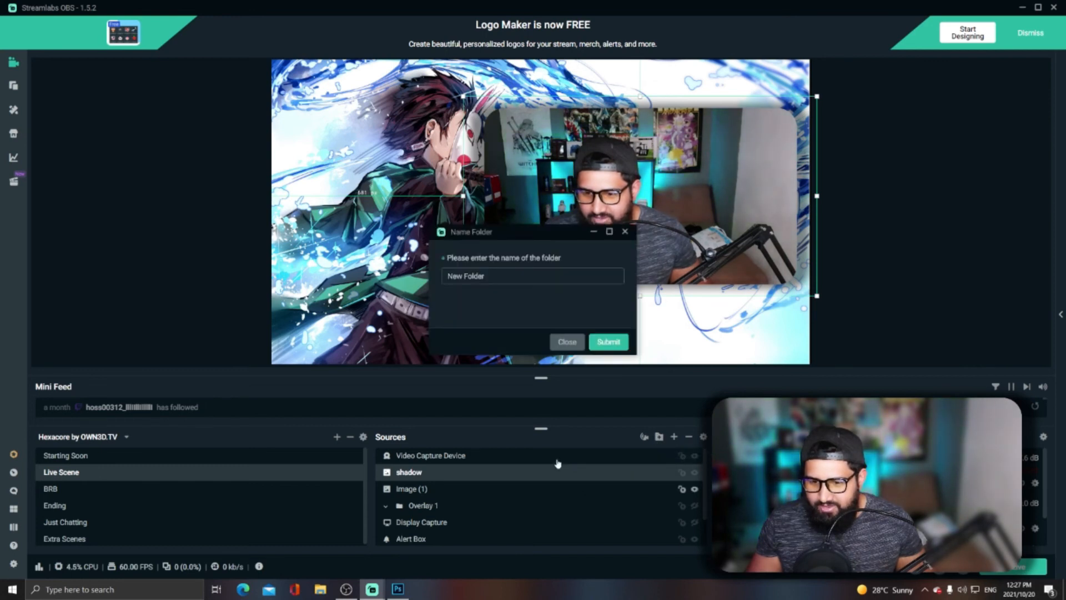
{"action": "left_click", "coordinate": [608, 340]}
{"action": "left_click_drag", "start_coordinate": [425, 472], "coordinate": [418, 457]}
{"action": "left_click", "coordinate": [387, 457]}
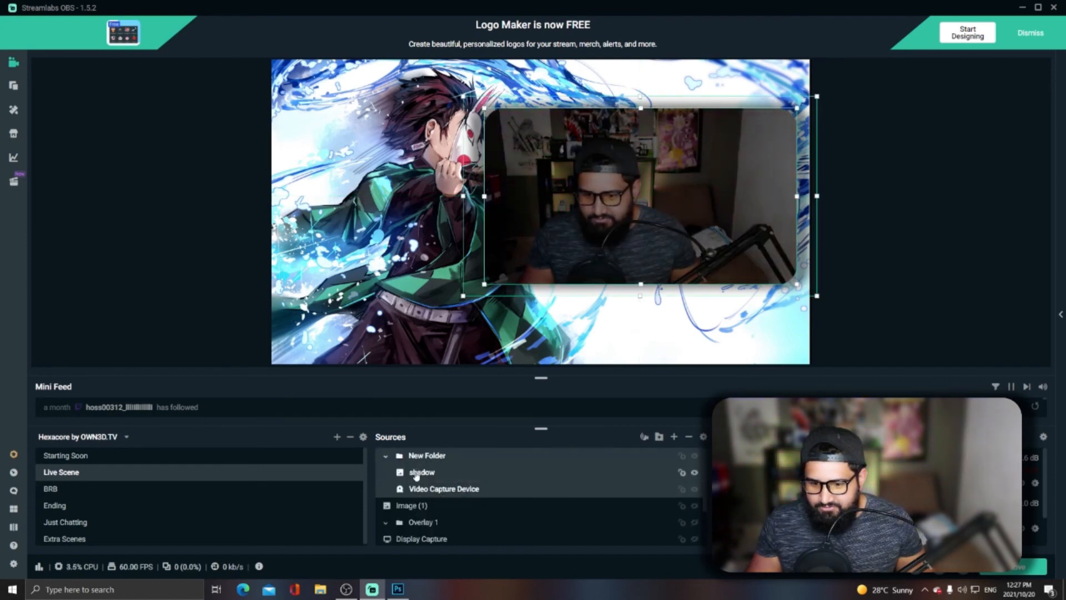
{"action": "left_click_drag", "start_coordinate": [423, 477], "coordinate": [424, 497]}
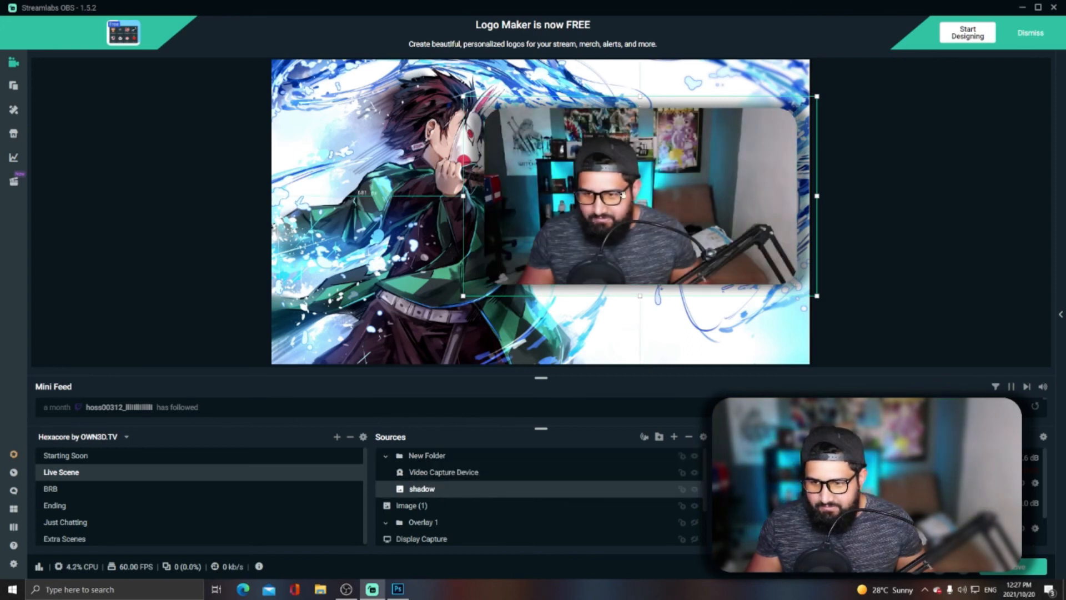
Step: Scale the New Folder group down and move the webcam with its shadow to the upper-right area of the scene canvas, leaving it deselected
{"action": "left_click", "coordinate": [433, 457]}
{"action": "left_click_drag", "start_coordinate": [635, 207], "coordinate": [485, 213]}
{"action": "left_click_drag", "start_coordinate": [647, 114], "coordinate": [535, 178]}
{"action": "left_click_drag", "start_coordinate": [460, 259], "coordinate": [664, 157]}
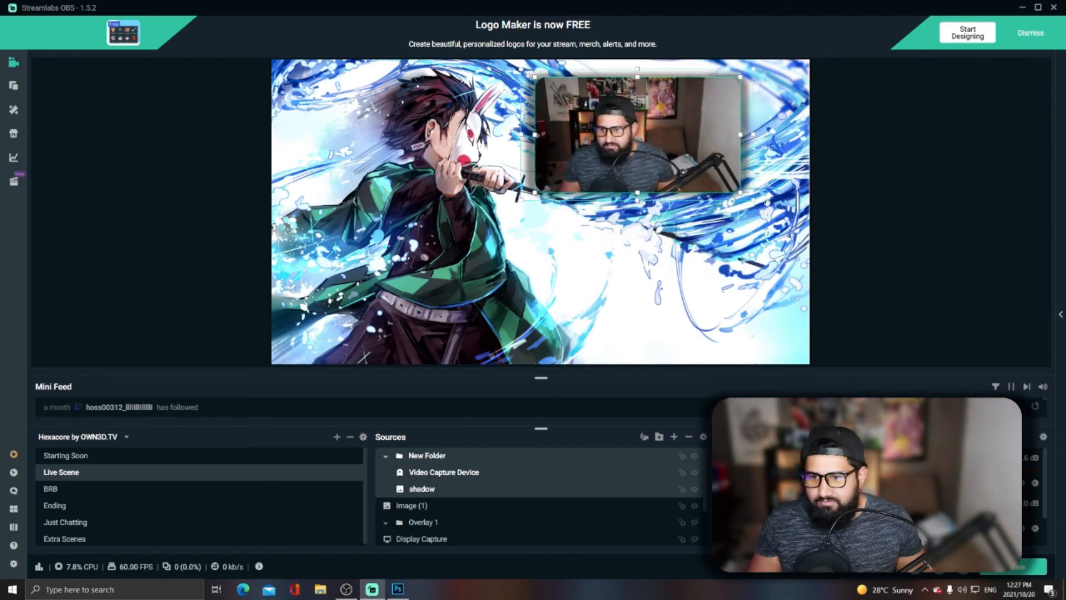
{"action": "left_click", "coordinate": [867, 233]}
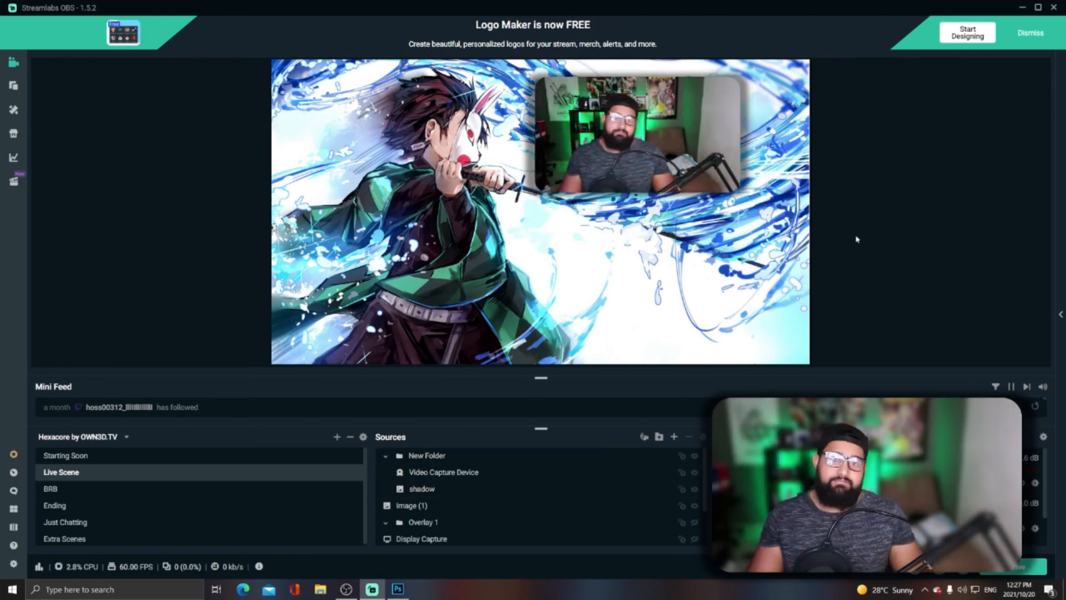